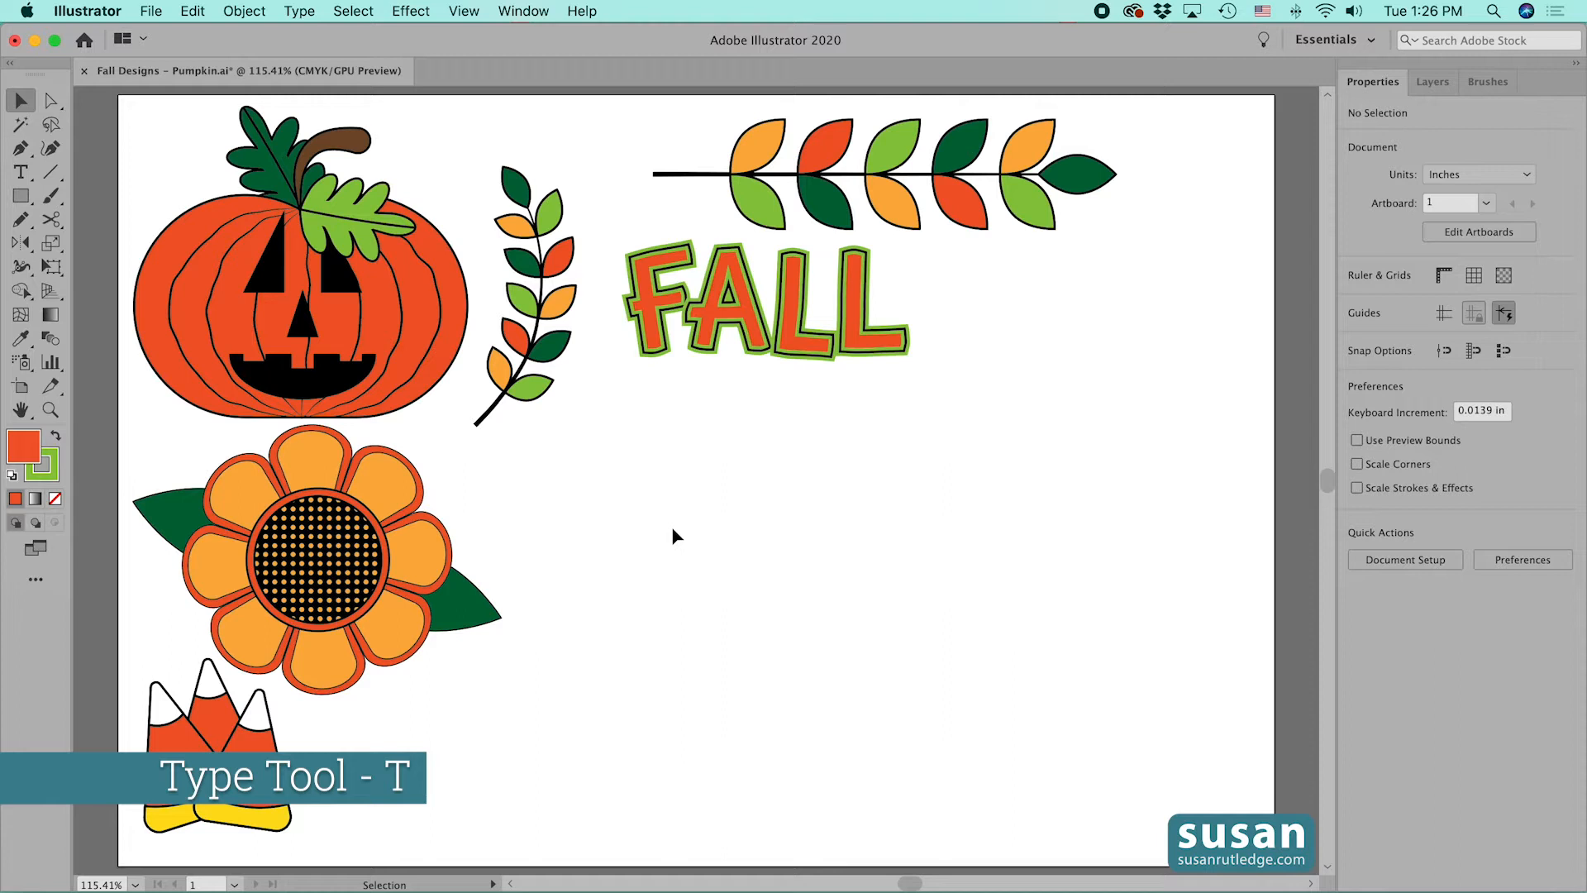
Activate the Type tool and set its font to Chaloops Bold
key(t)
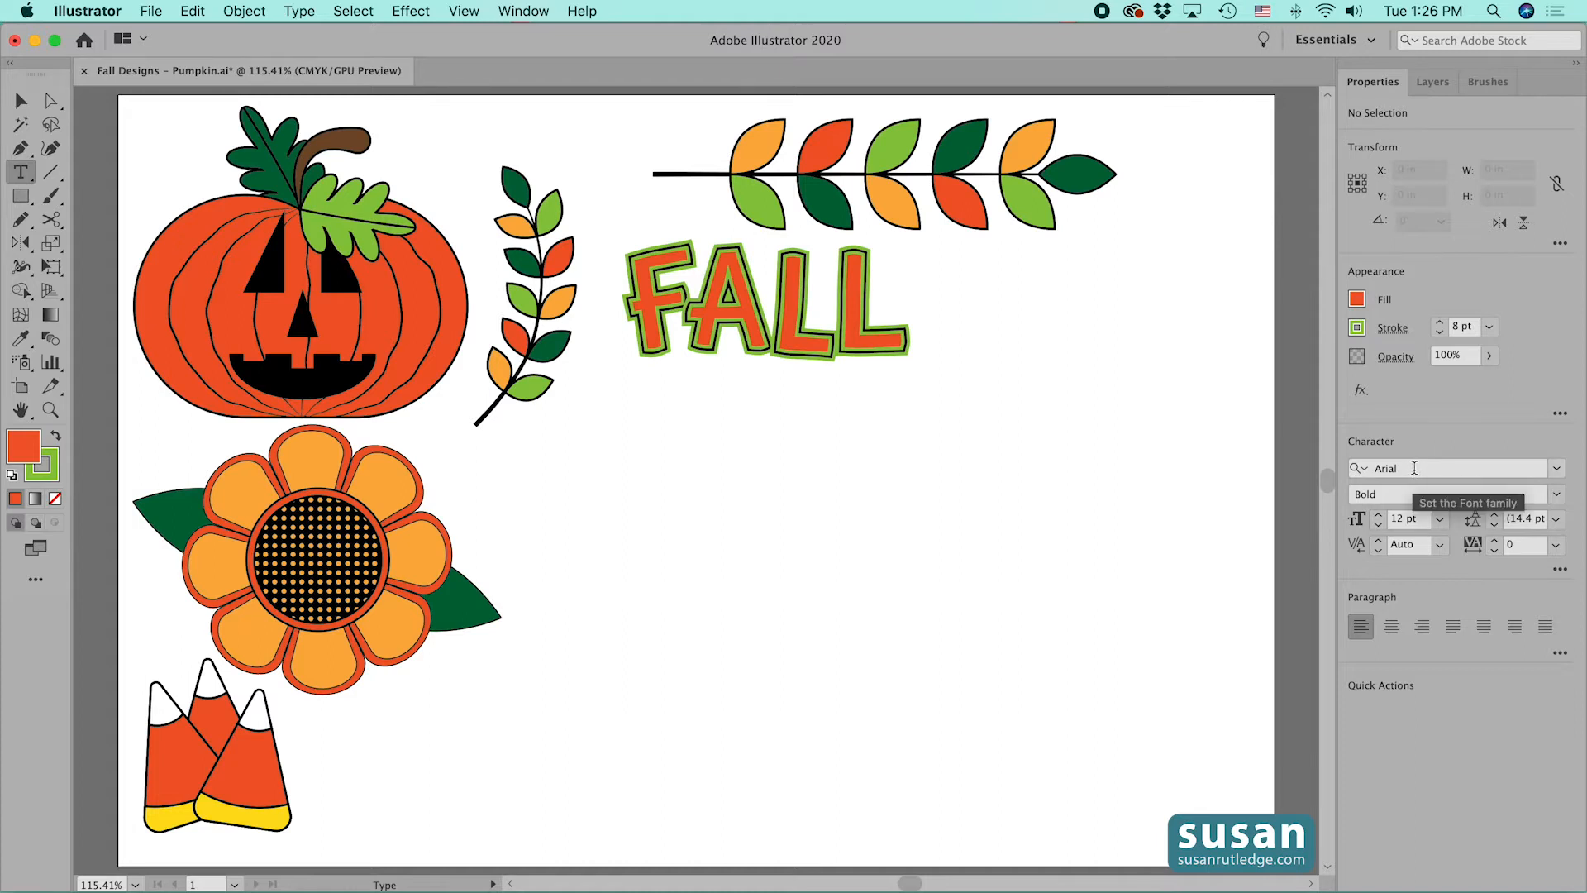
click(1414, 469)
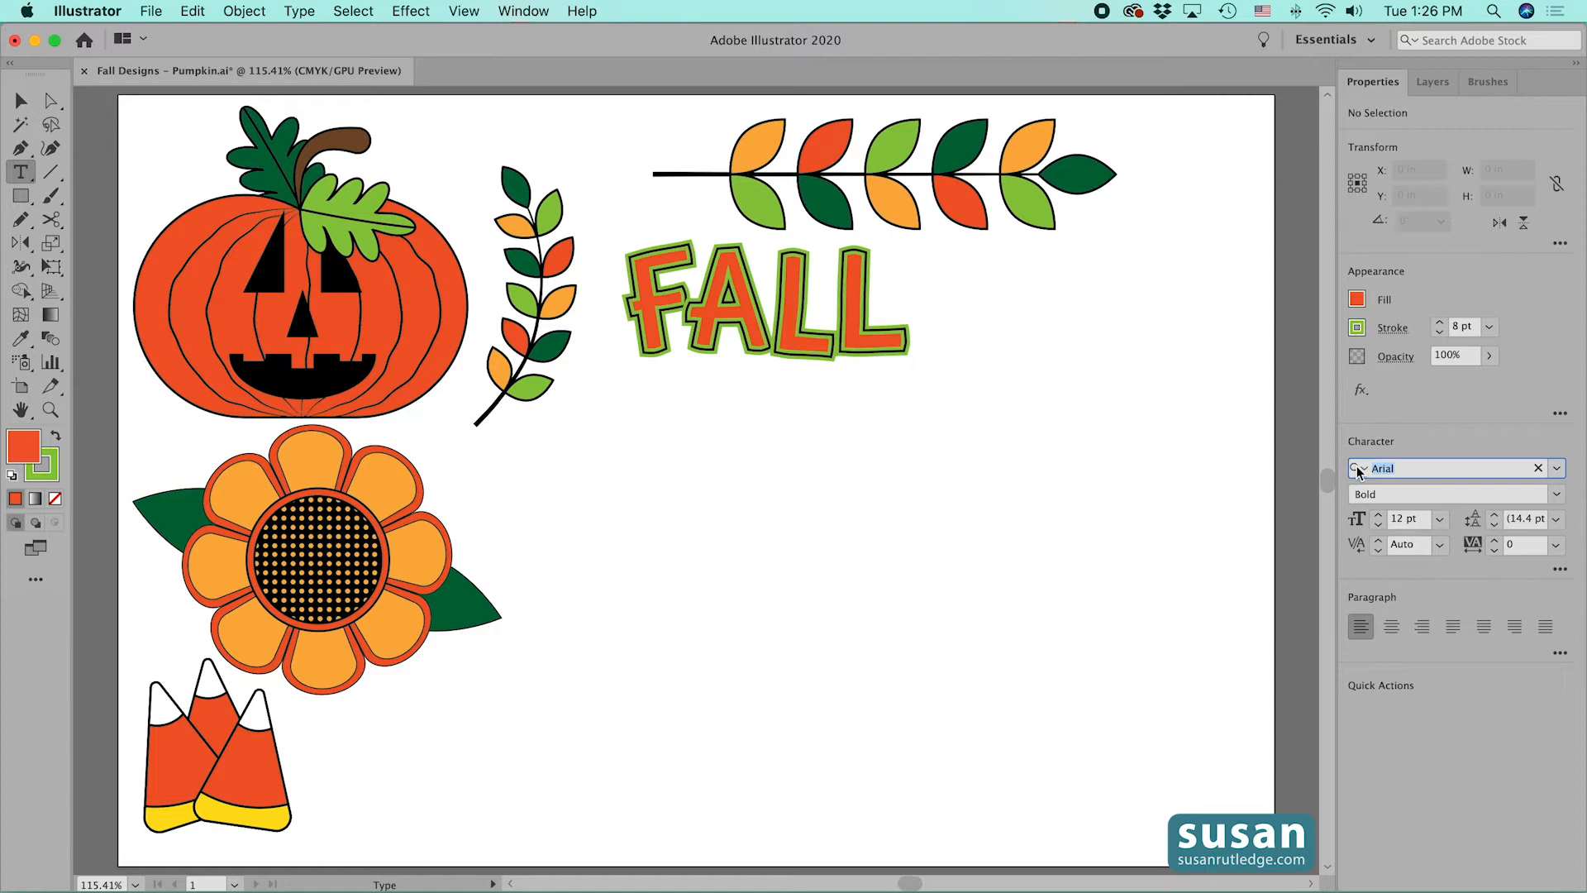
text(chaloo)
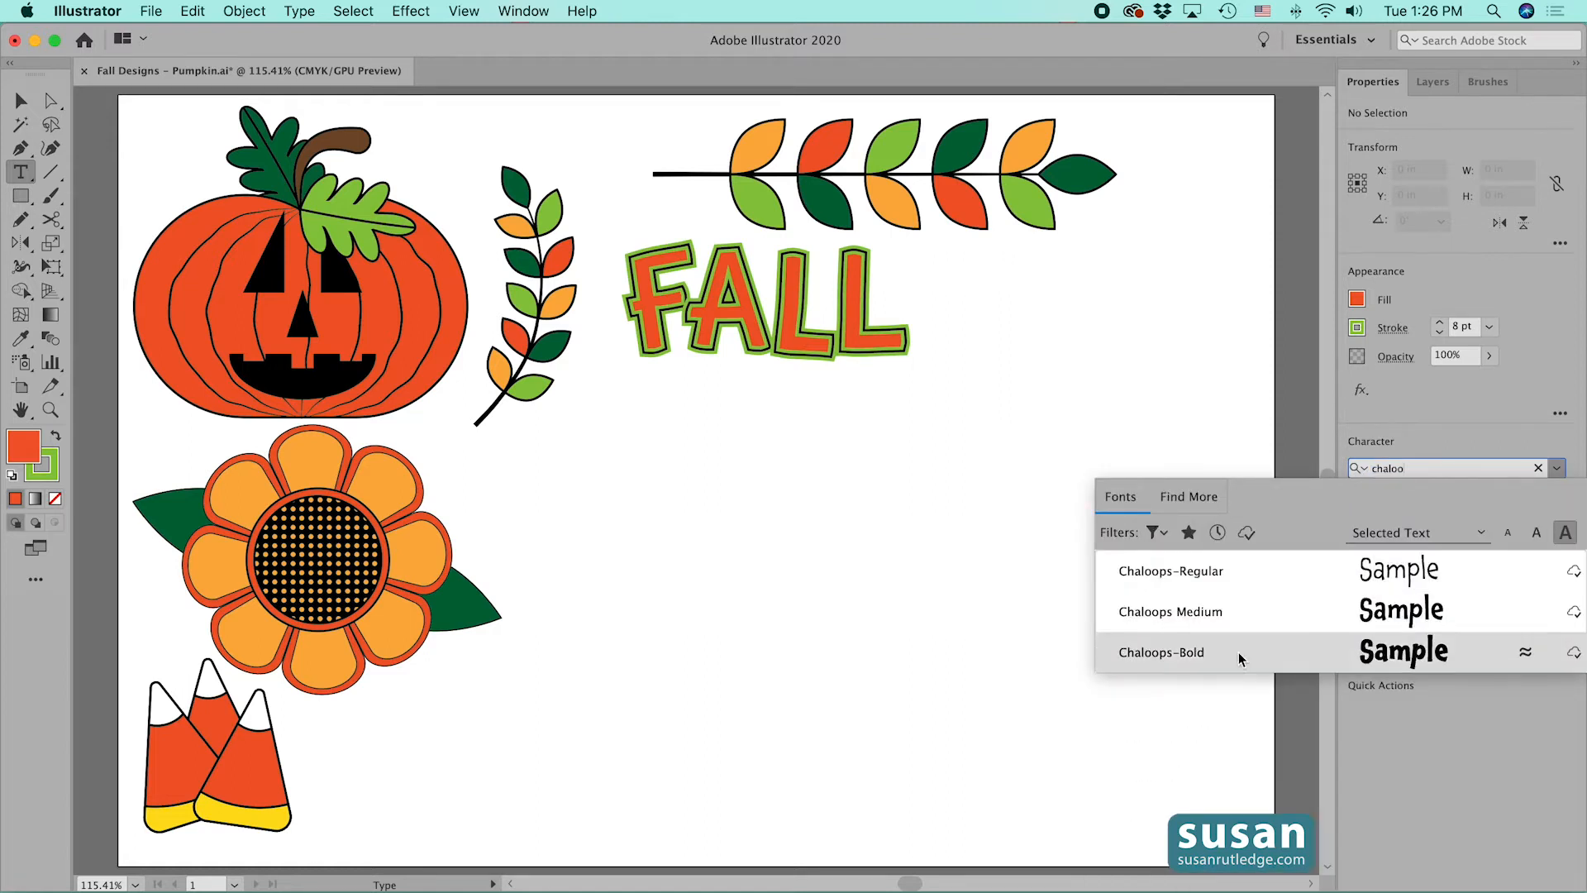
click(1184, 655)
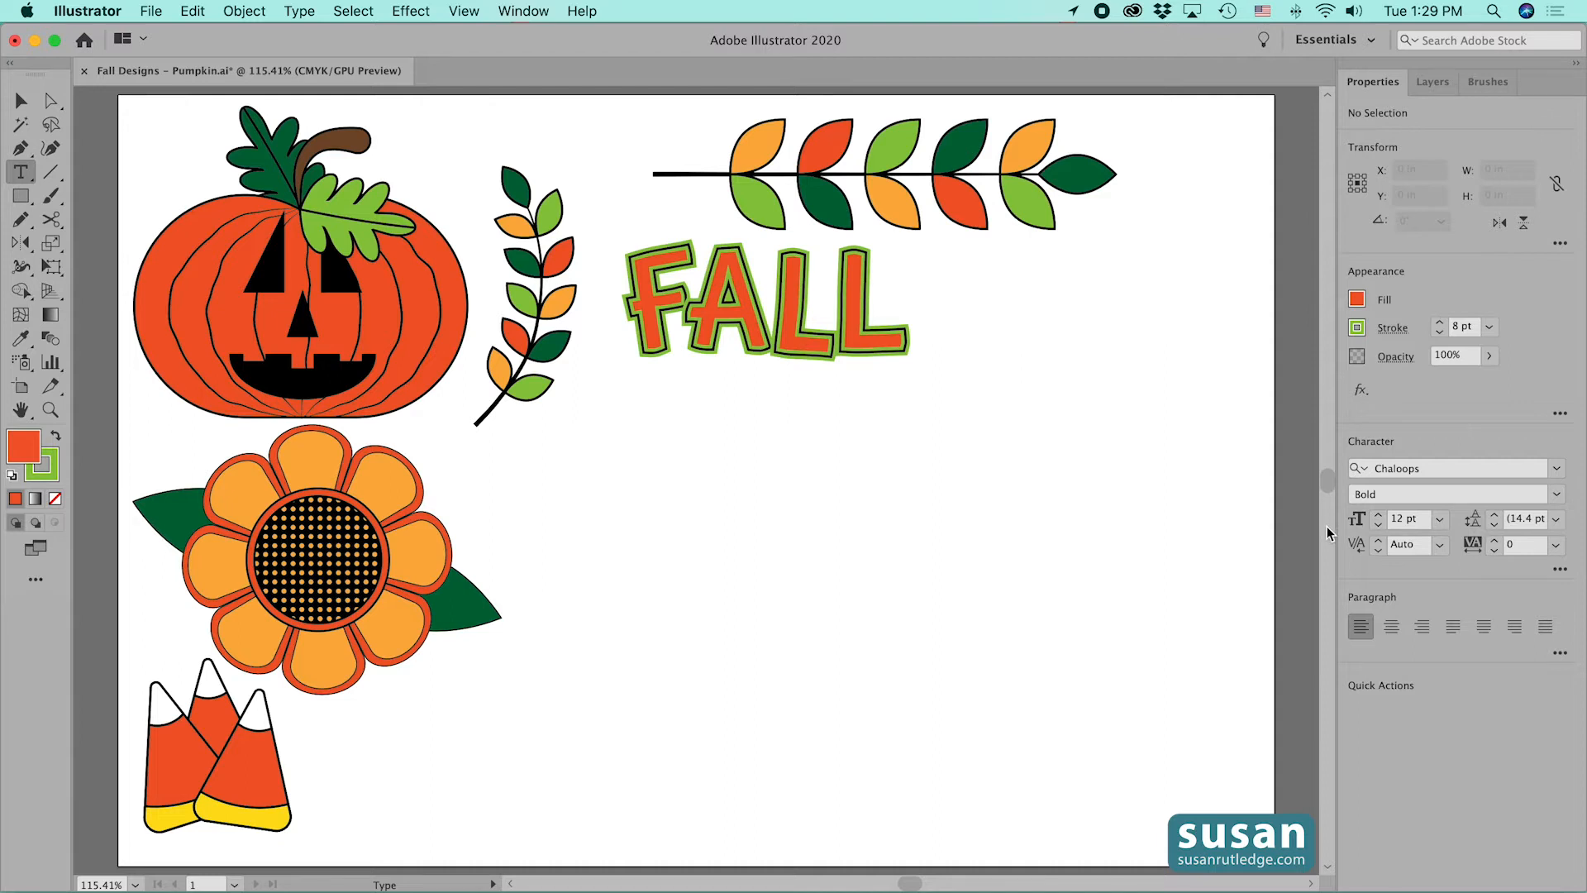
Look up the Chaloops family on the Adobe Fonts website, examine its styles and activation status, and return to Illustrator
click(301, 11)
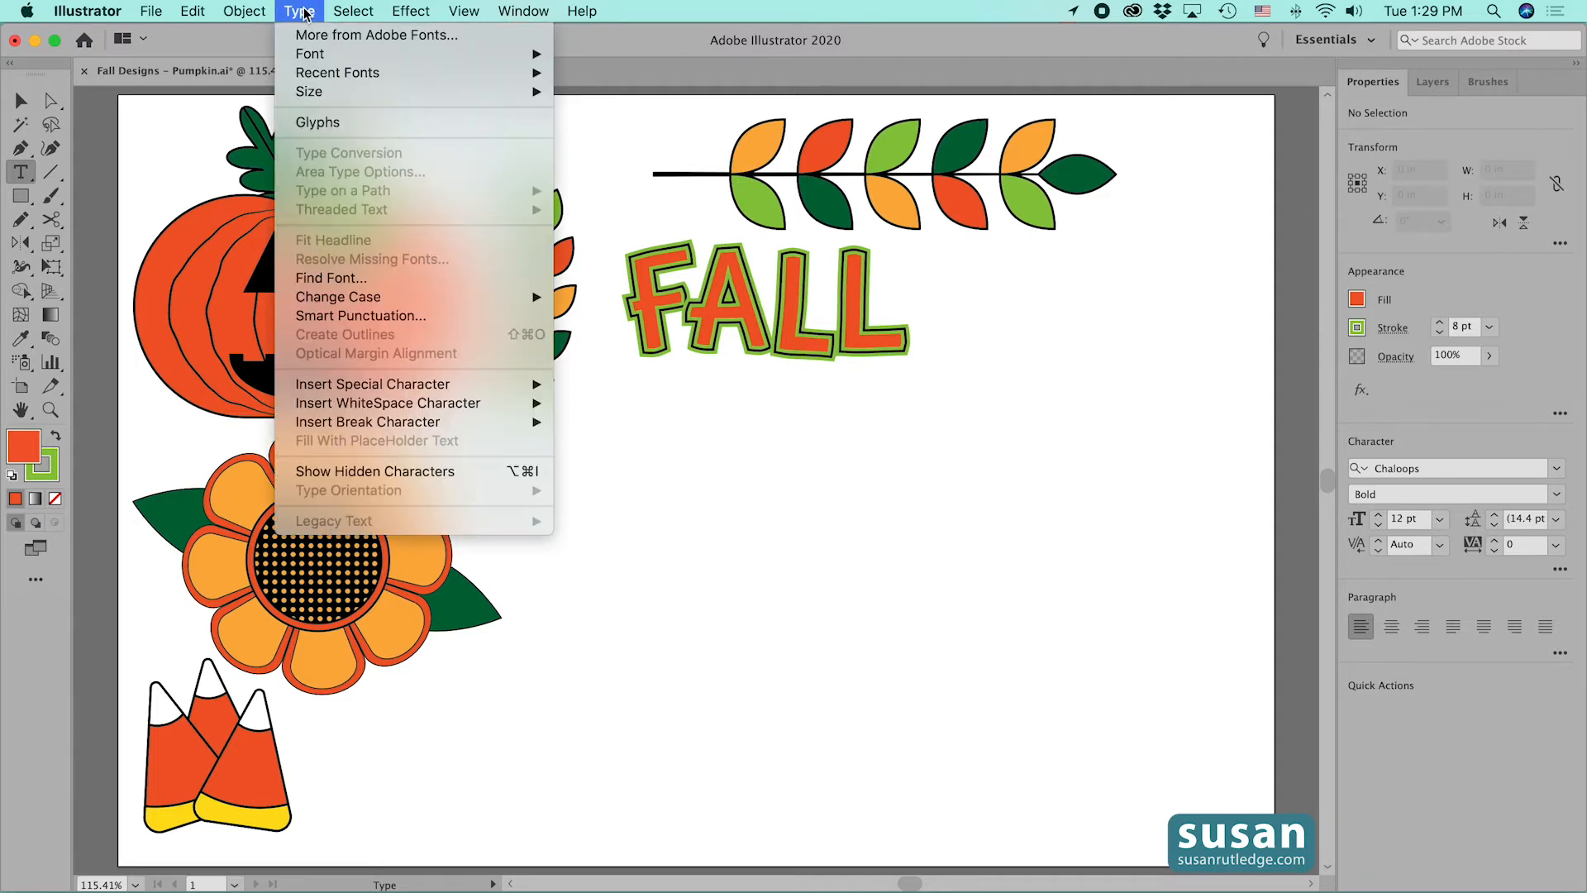
click(357, 37)
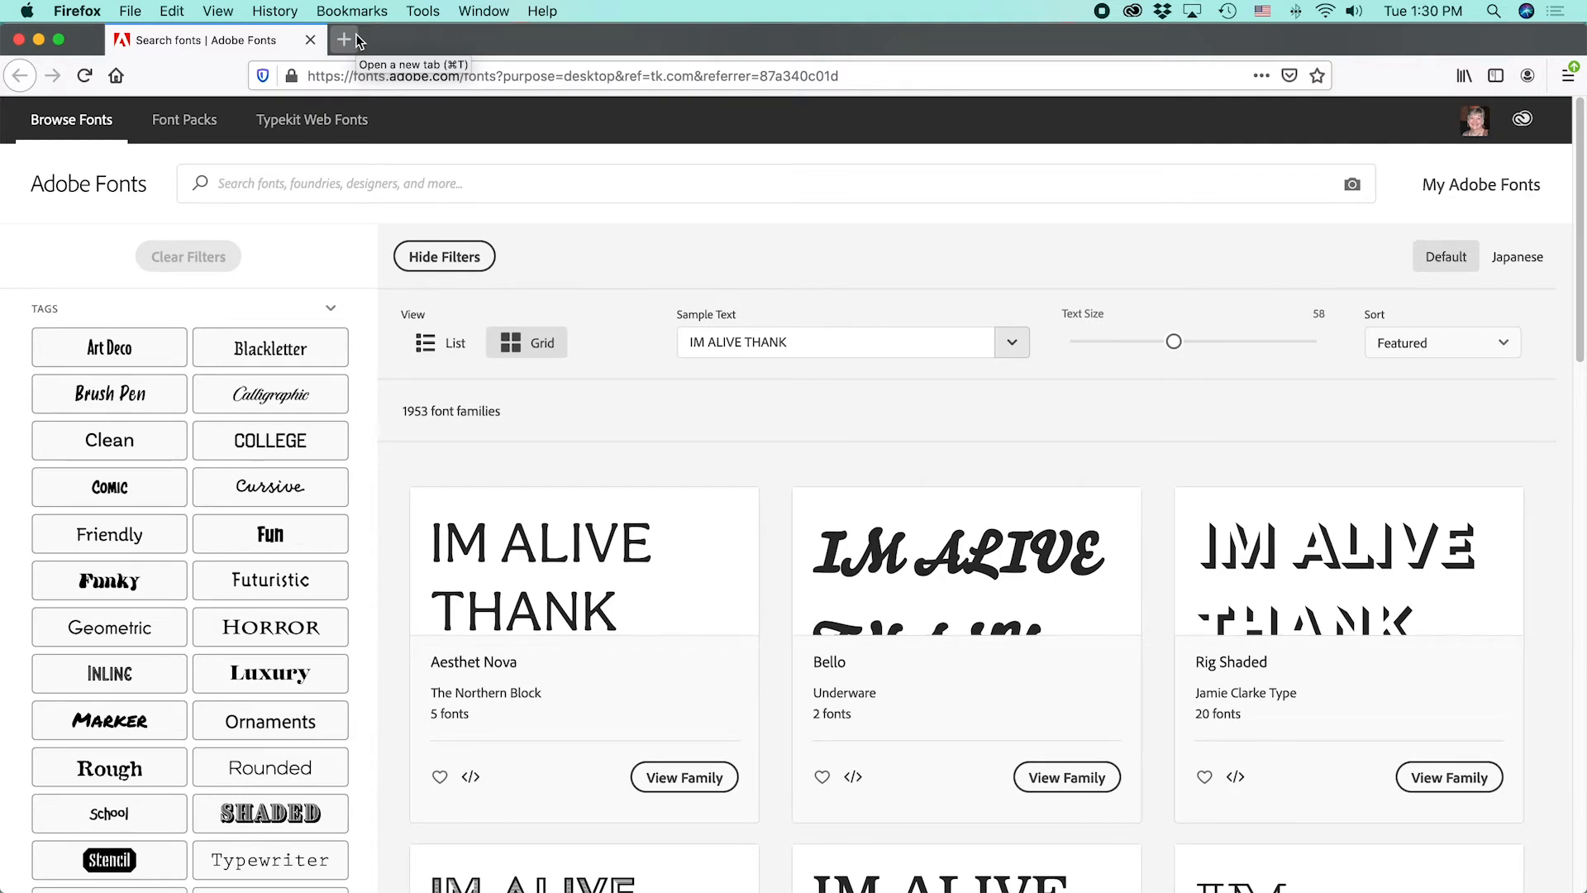
click(222, 182)
text(chaloops)
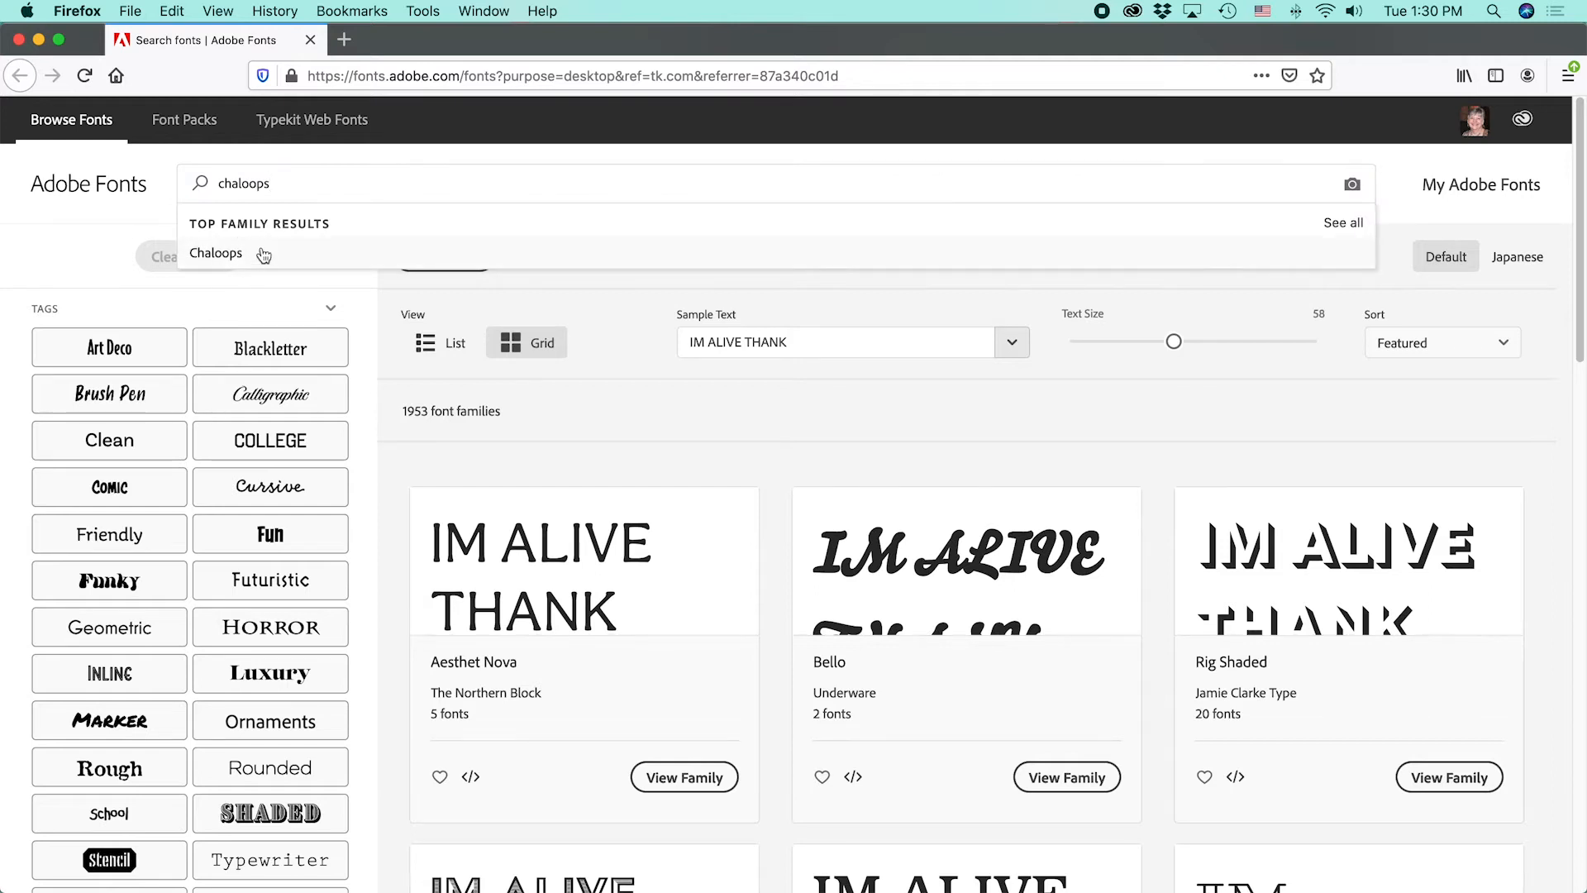
click(214, 260)
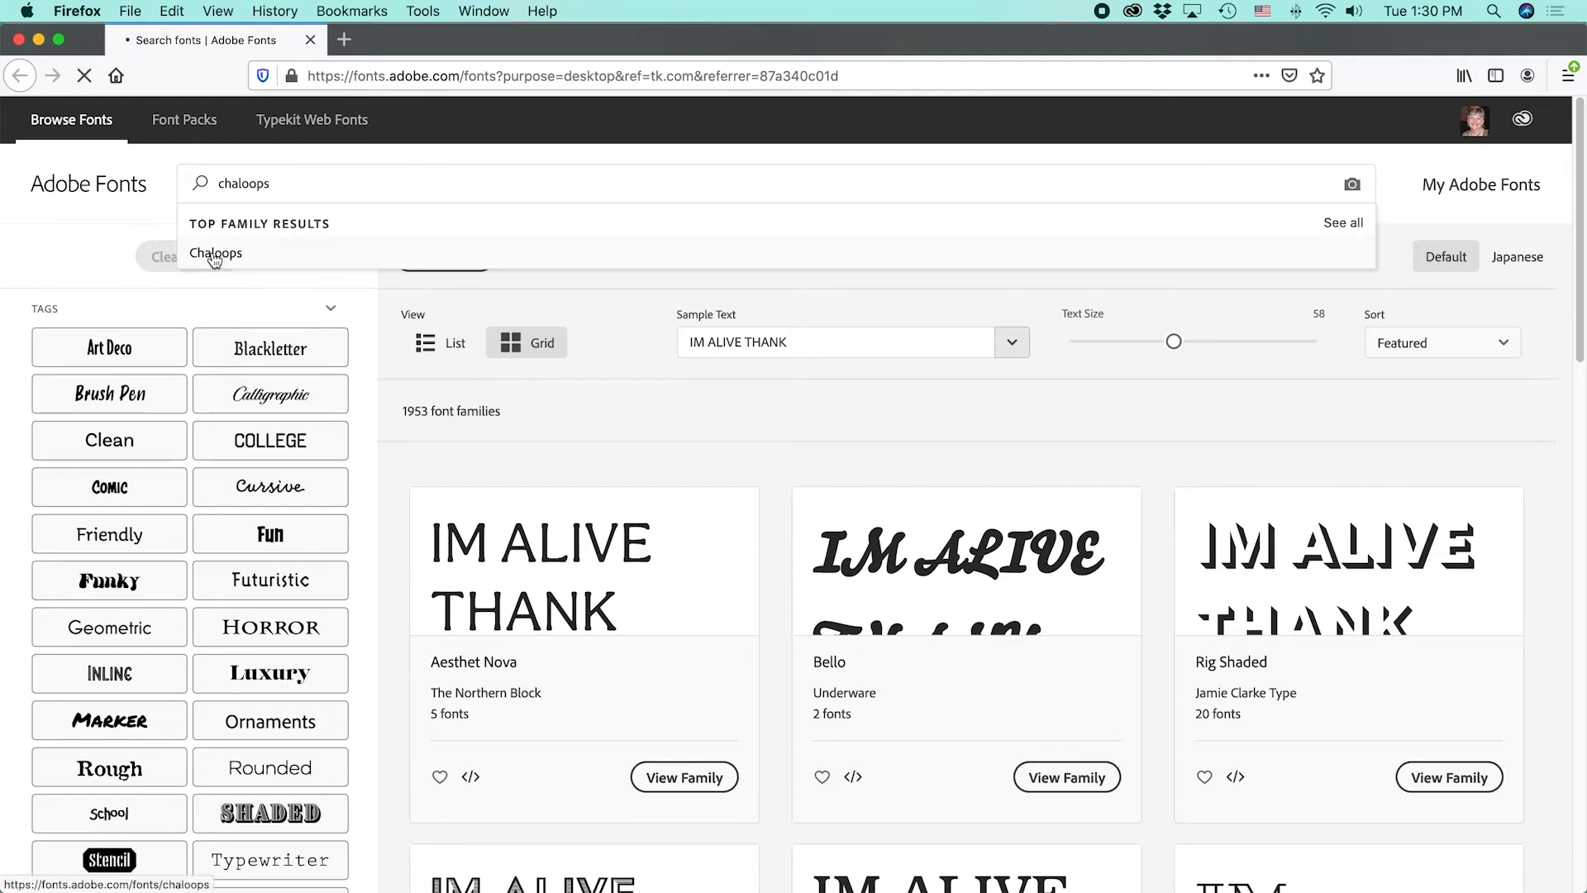
scroll(807, 756, down, 5)
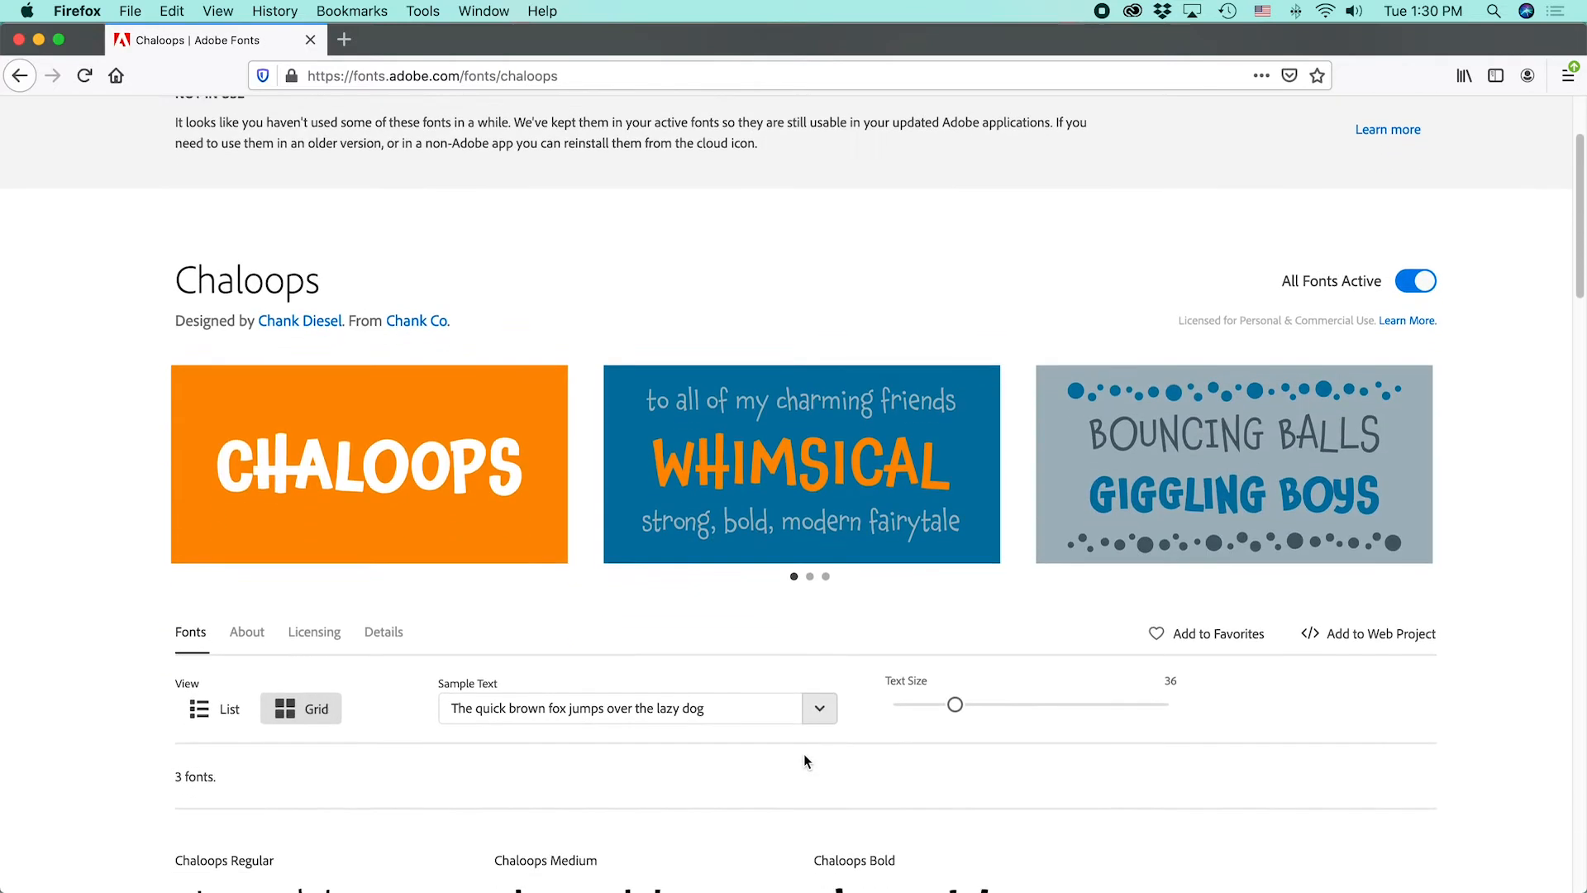
scroll(800, 753, down, 1)
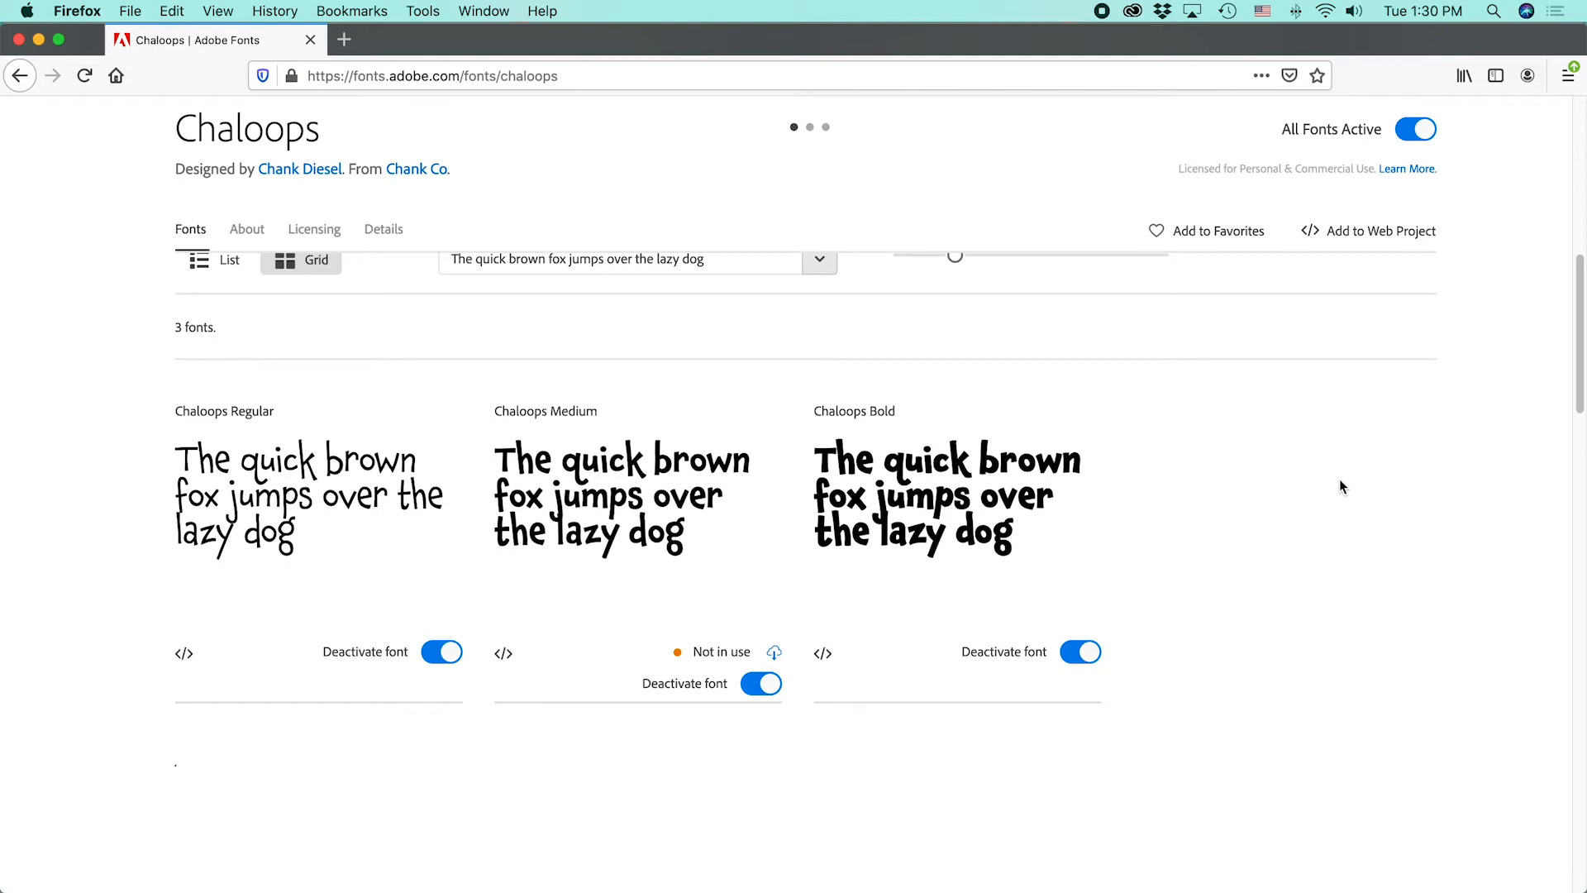
click(19, 40)
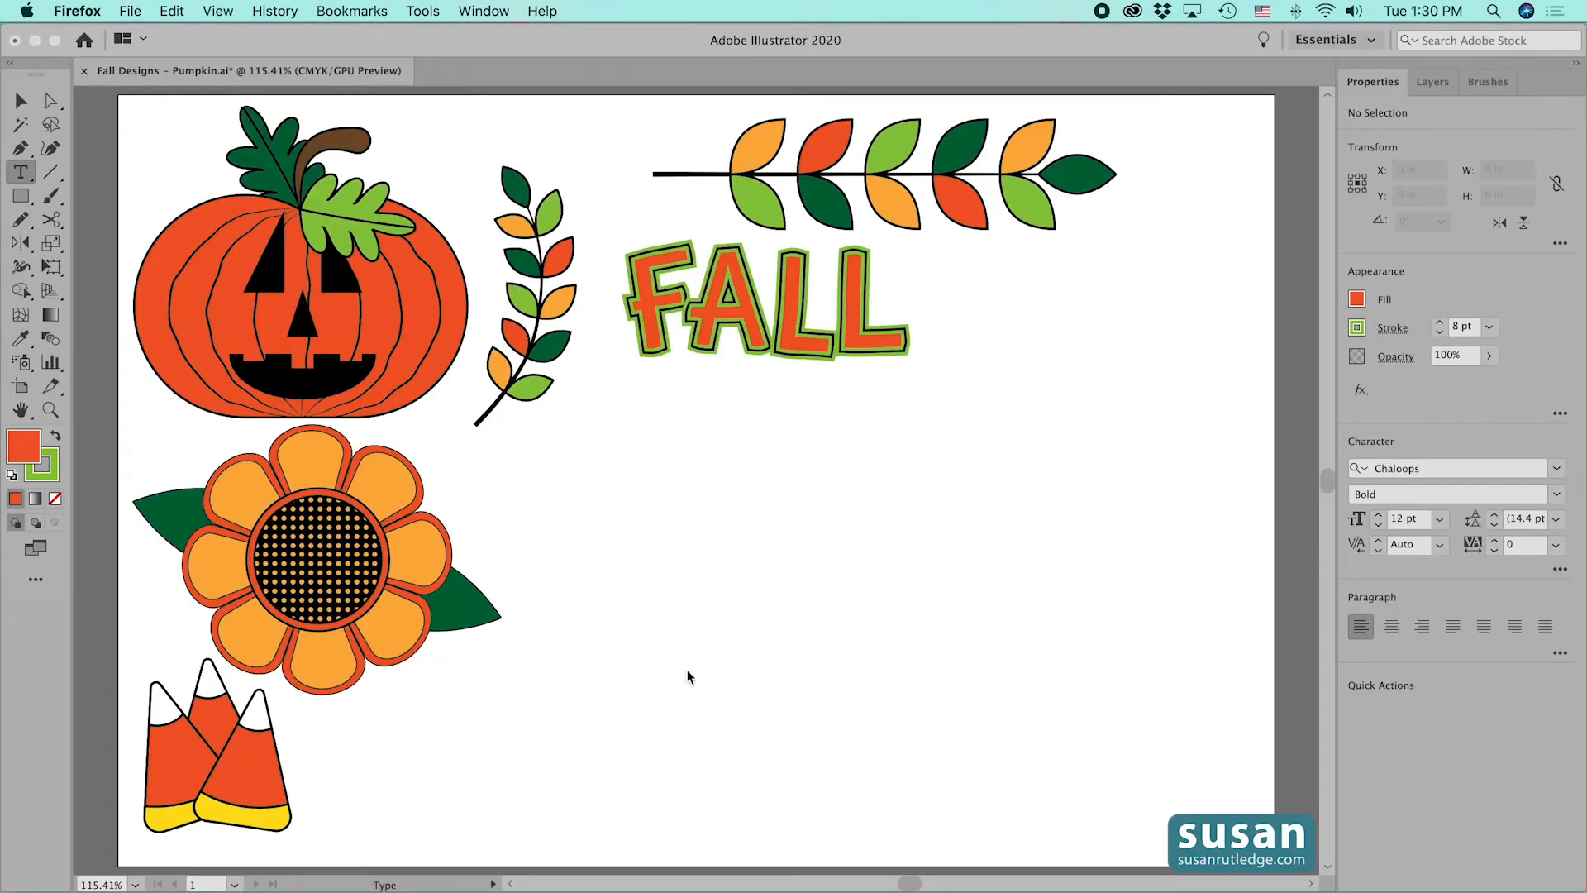
Set the font size to 125 pt and place a new line of placeholder text below the FALL lettering, fully inside the artboard
click(1403, 520)
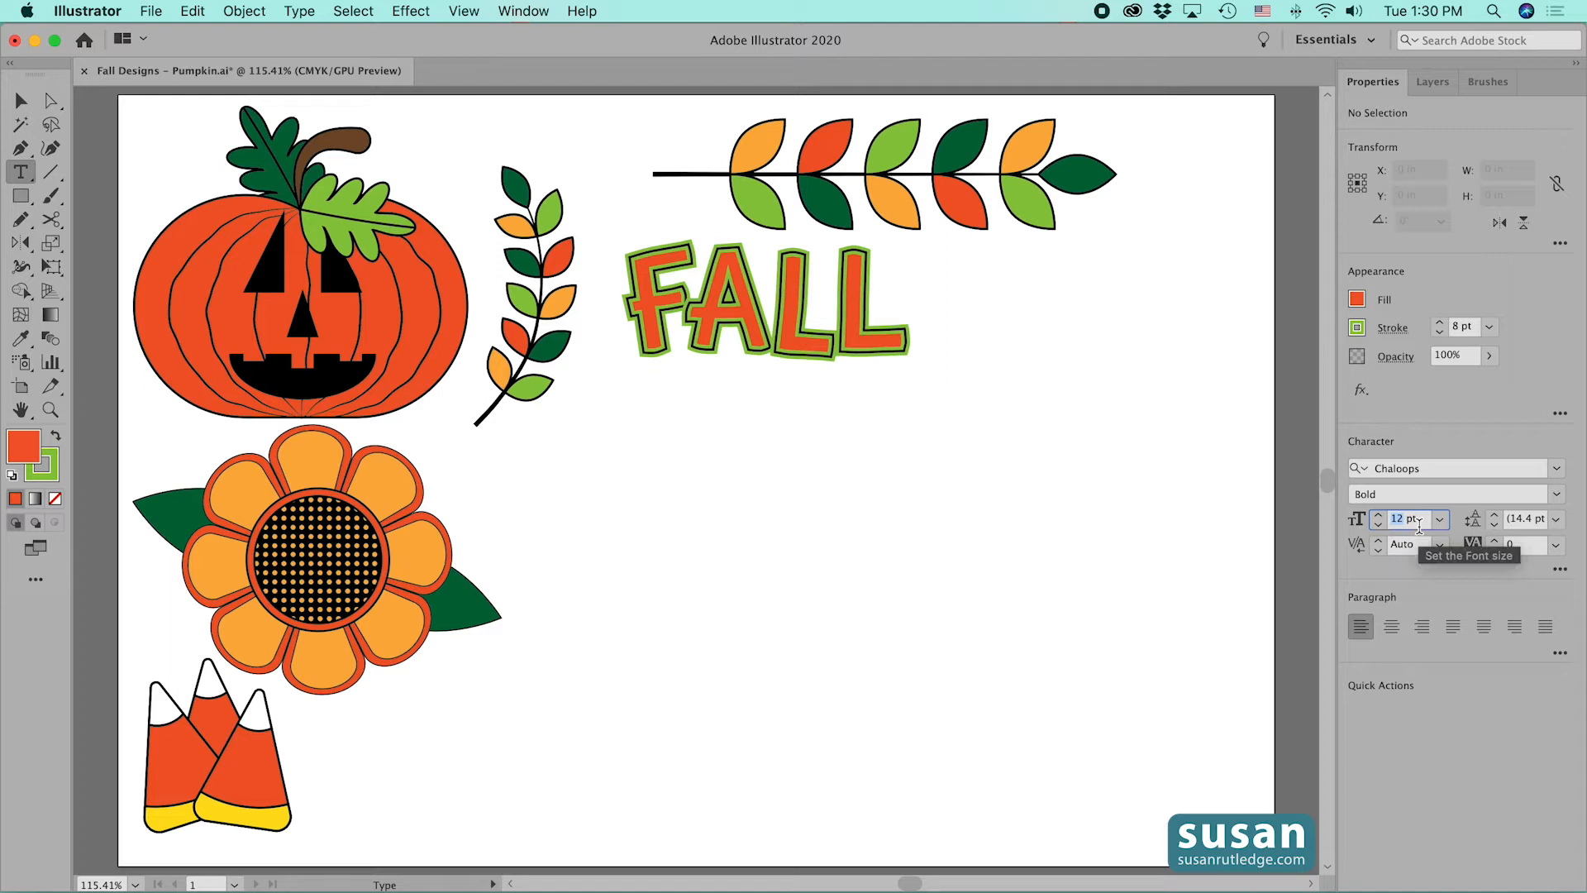
text(125)
key(Return)
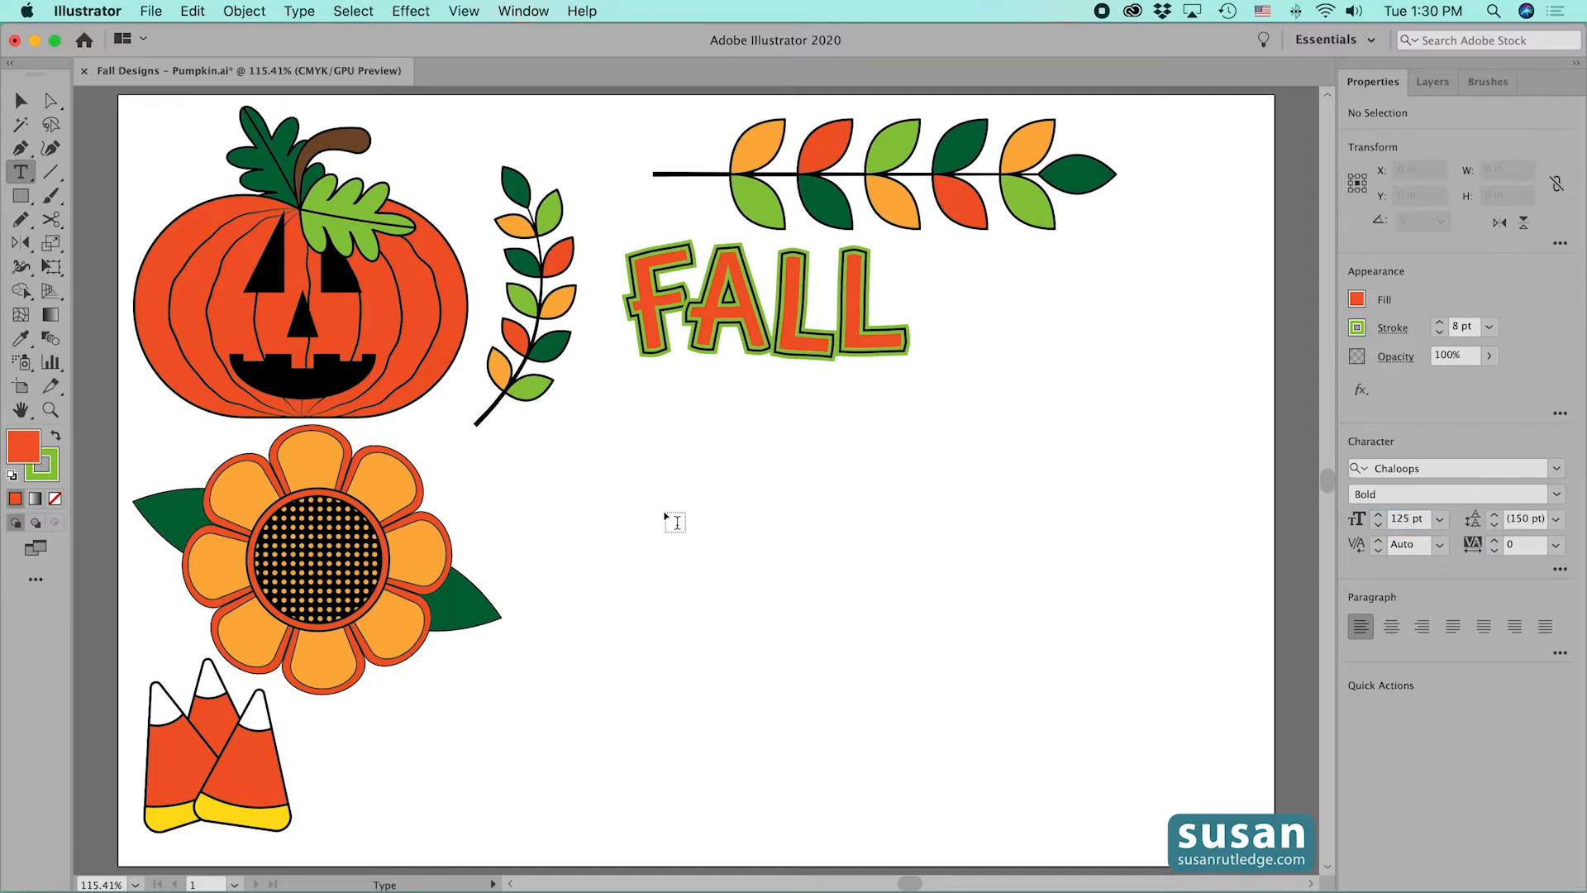
click(664, 508)
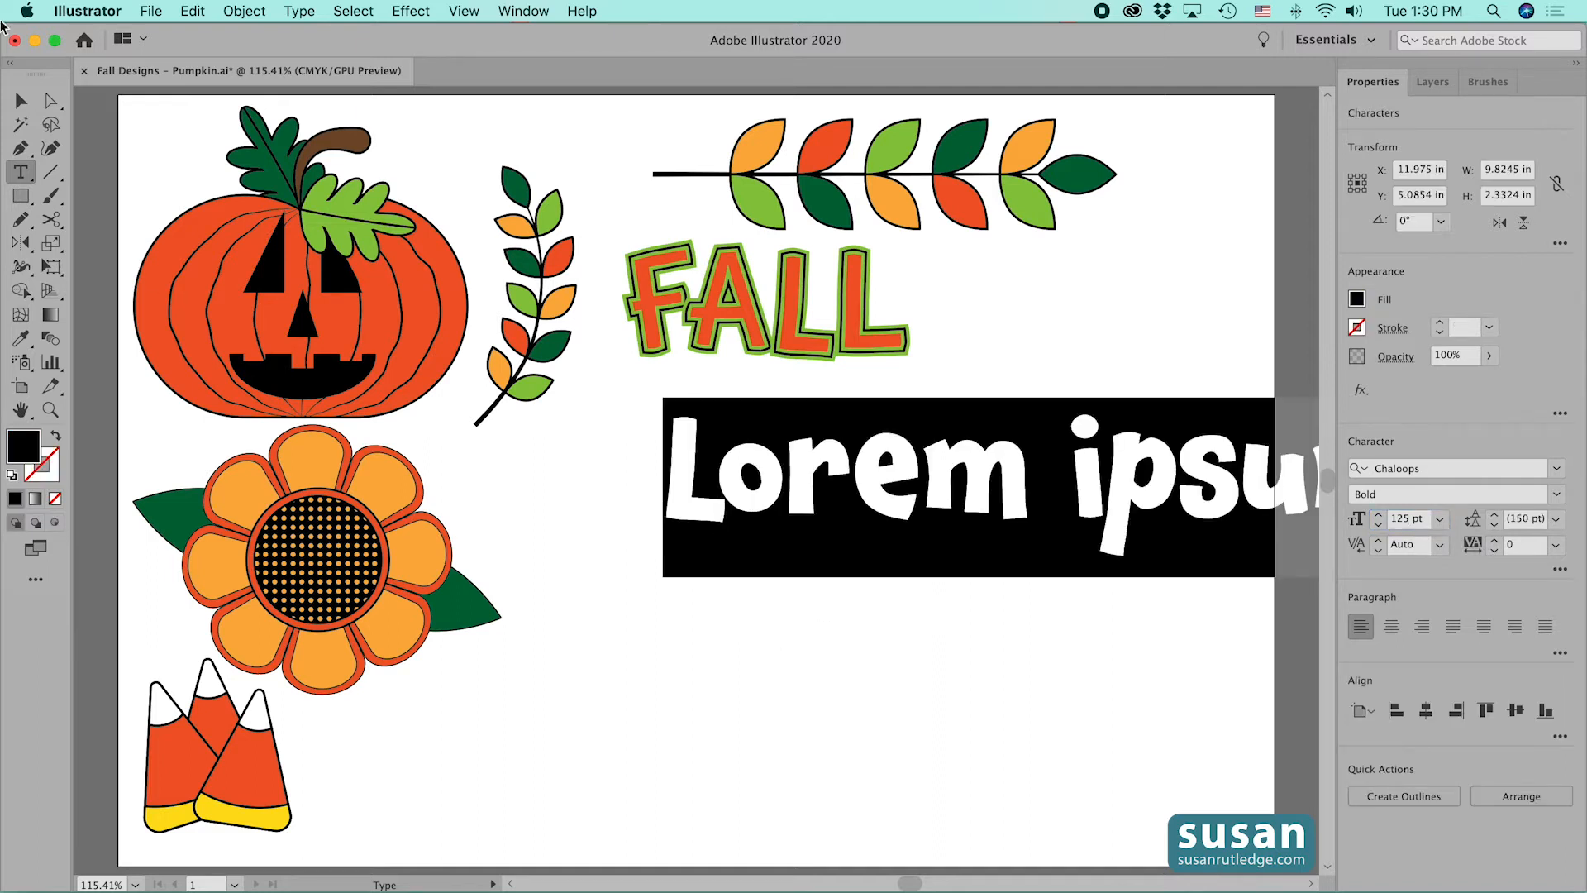
click(20, 101)
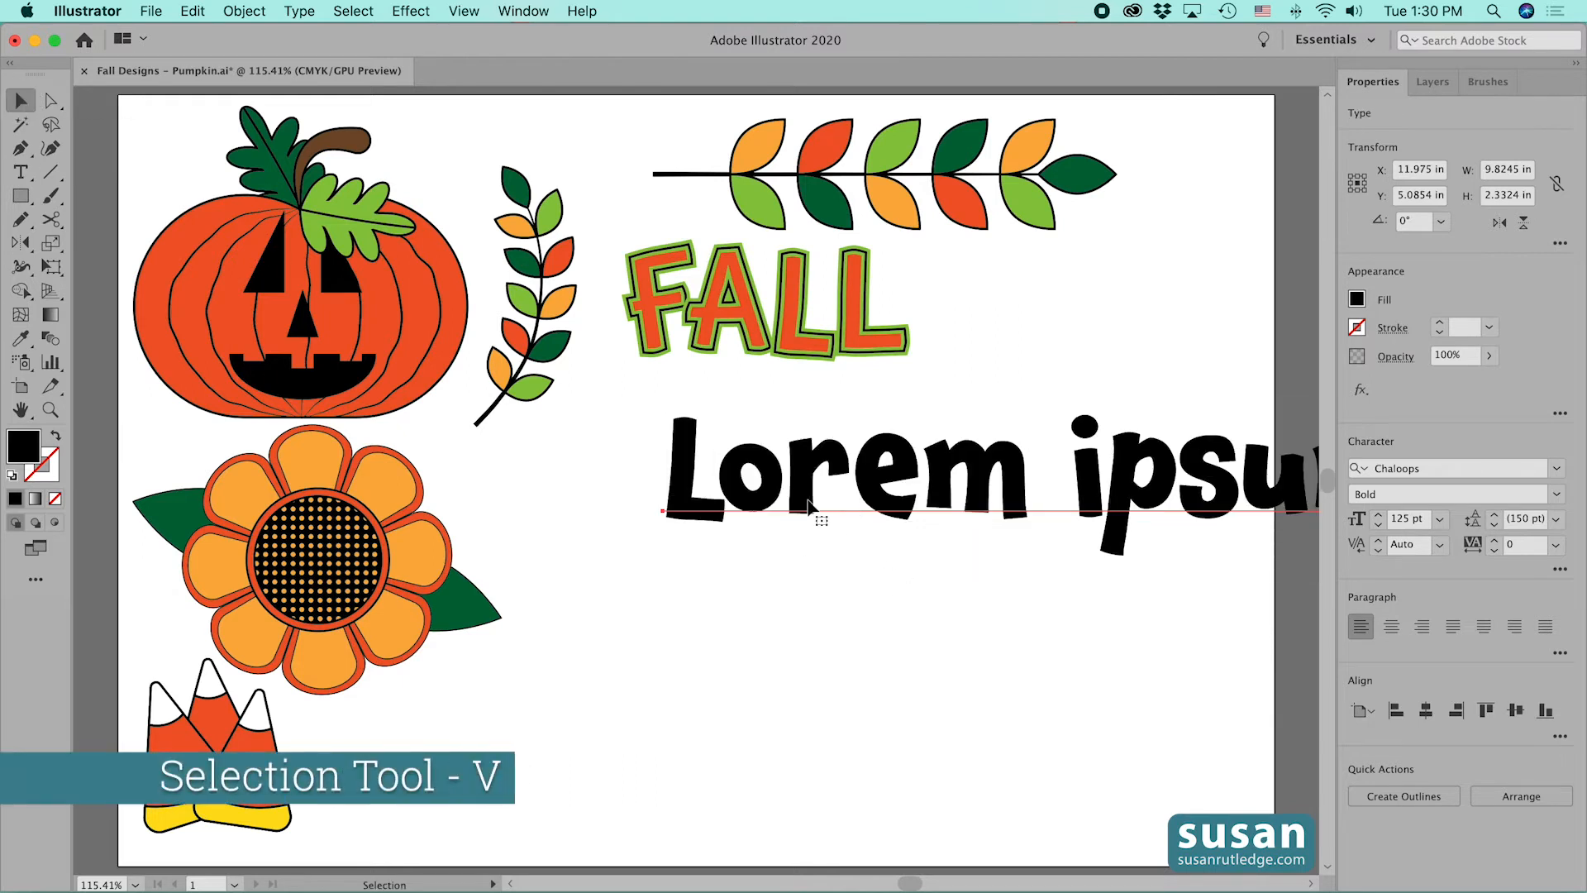
drag(789, 510, 642, 539)
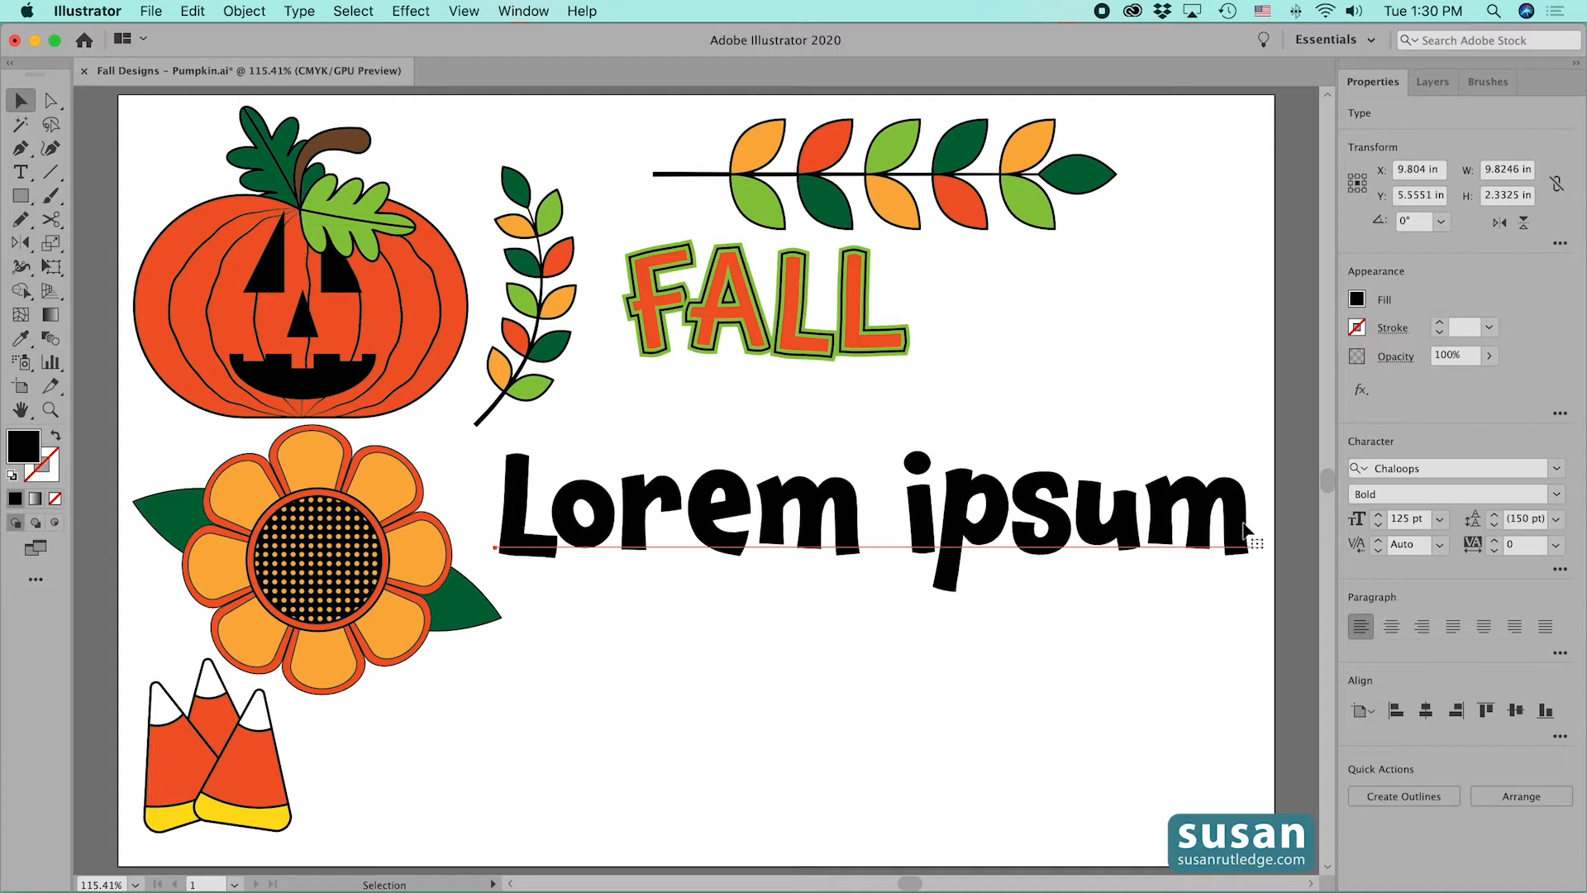
Replace the placeholder text with "FALL" and move the word into the open area below the finished lettering
key(t)
click(1240, 522)
drag(1240, 522, 515, 533)
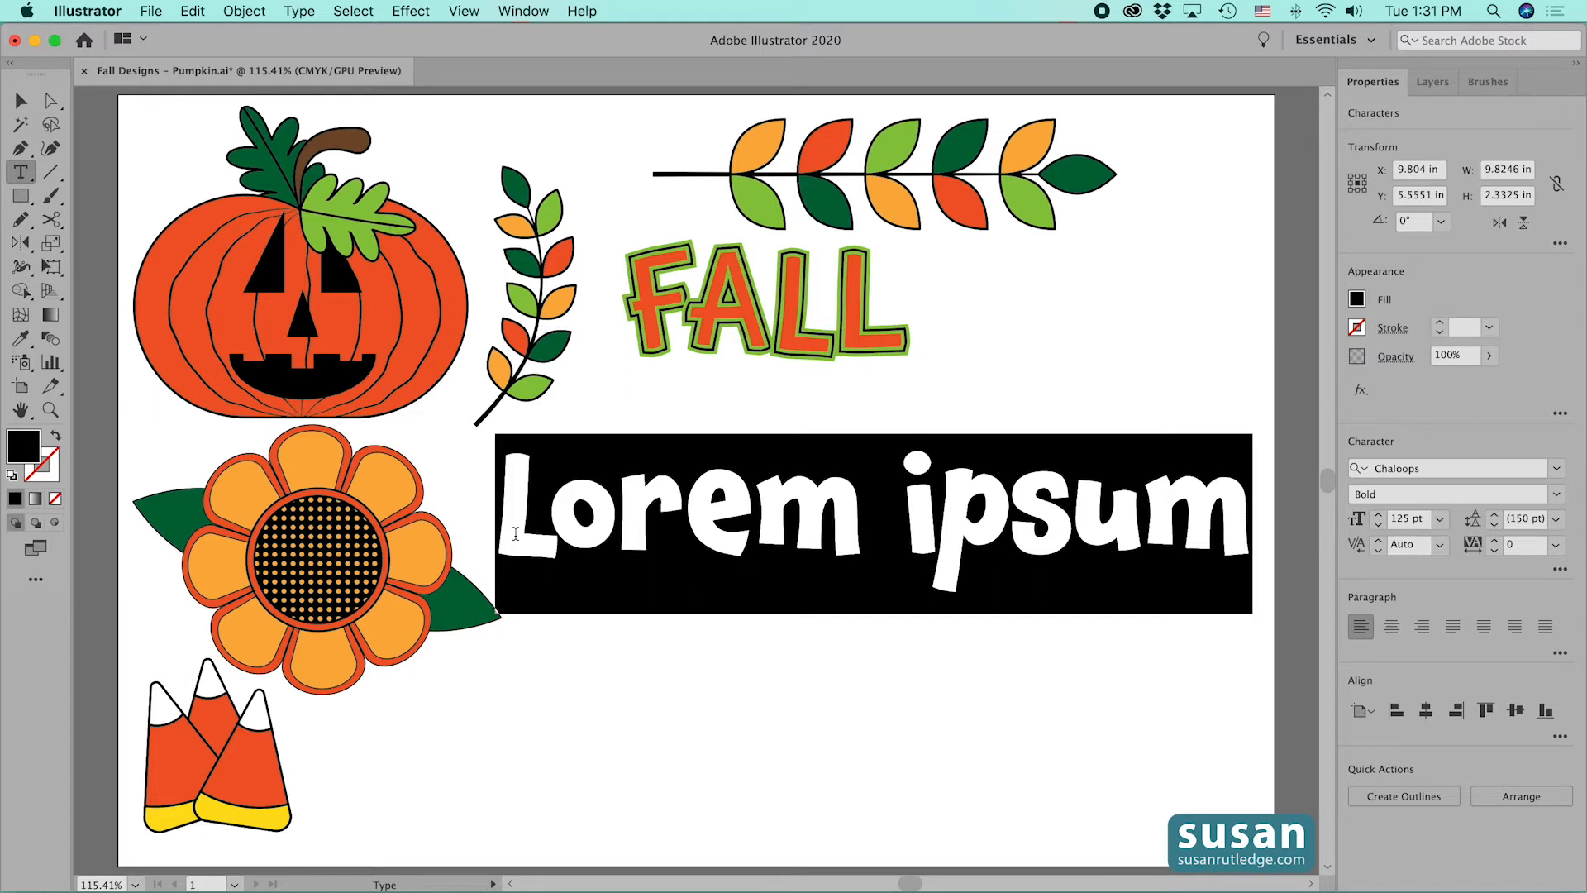
text(FALL)
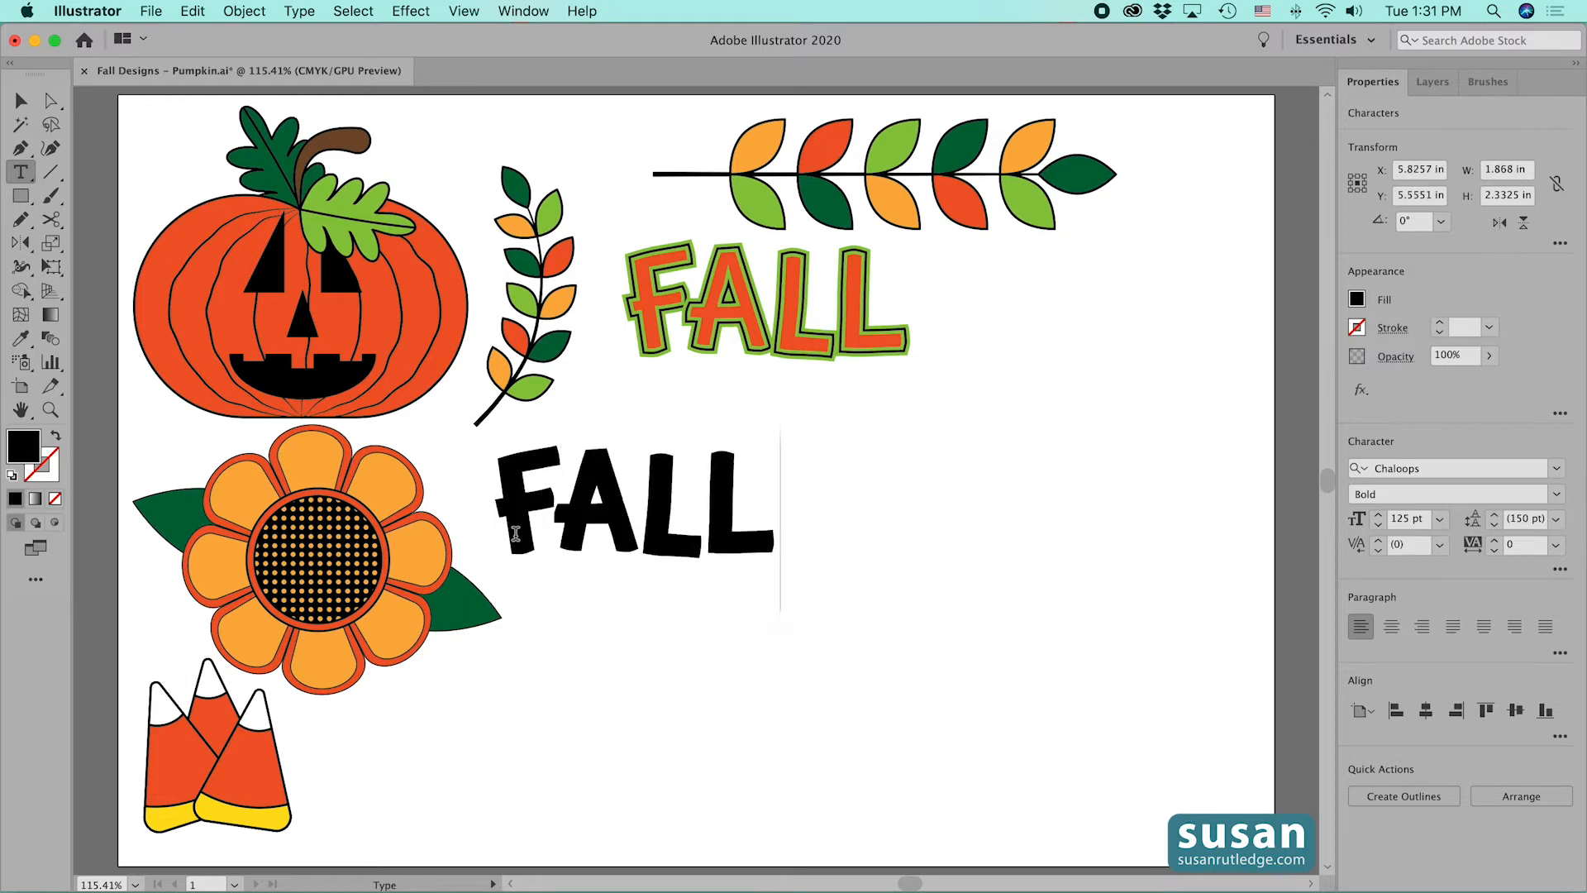
click(20, 100)
drag(665, 595, 873, 620)
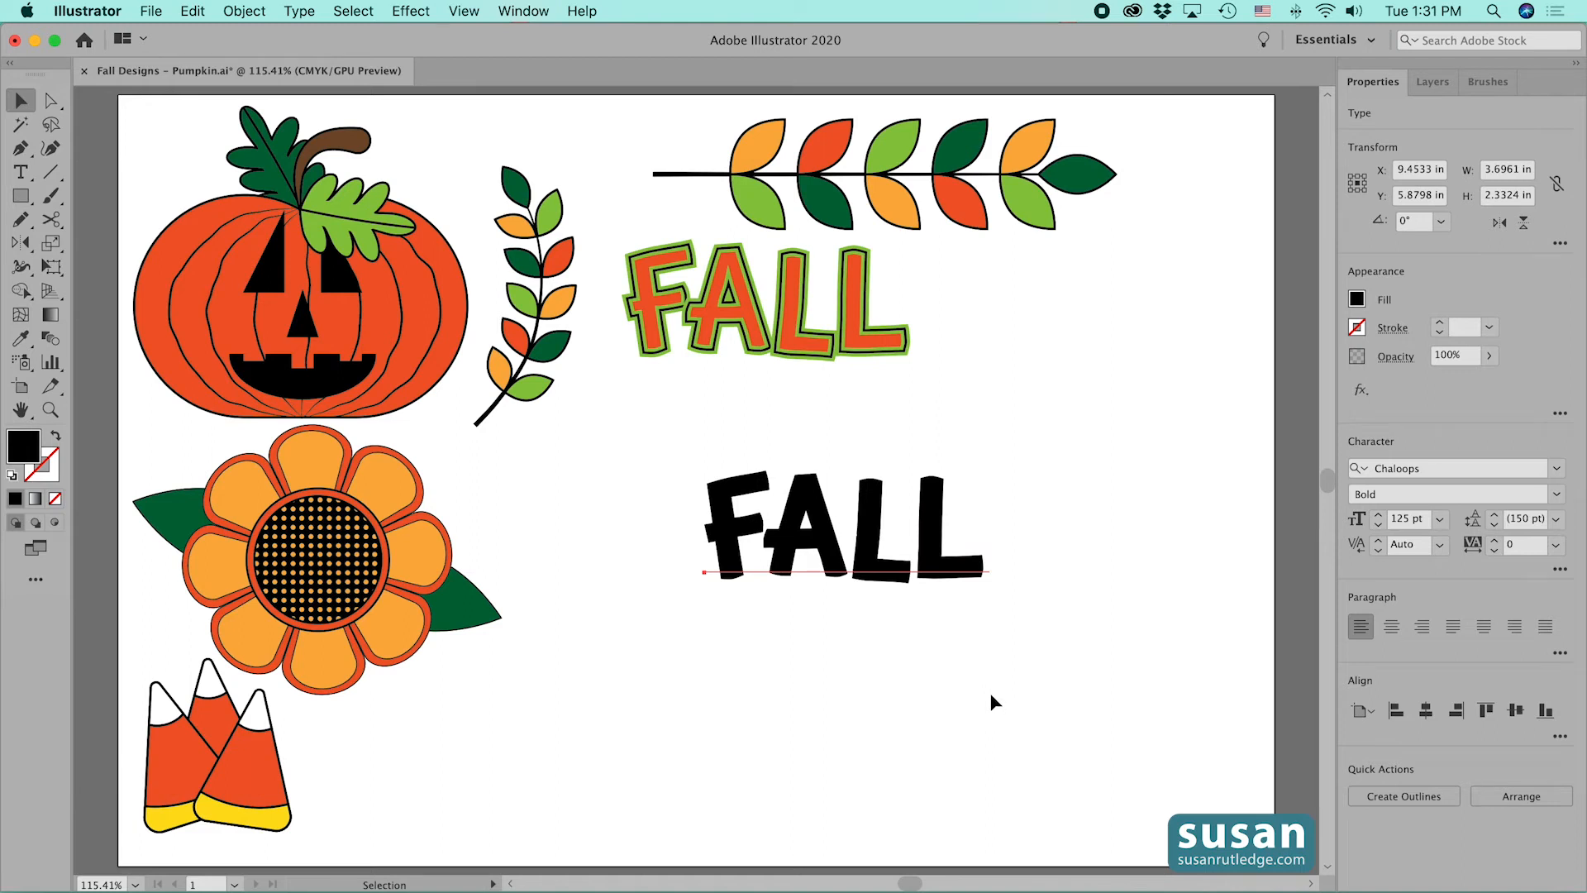
Convert the new FALL text to outlines and fill it with the orange-red swatch C=0 M=80 Y=95 K=0
click(1410, 796)
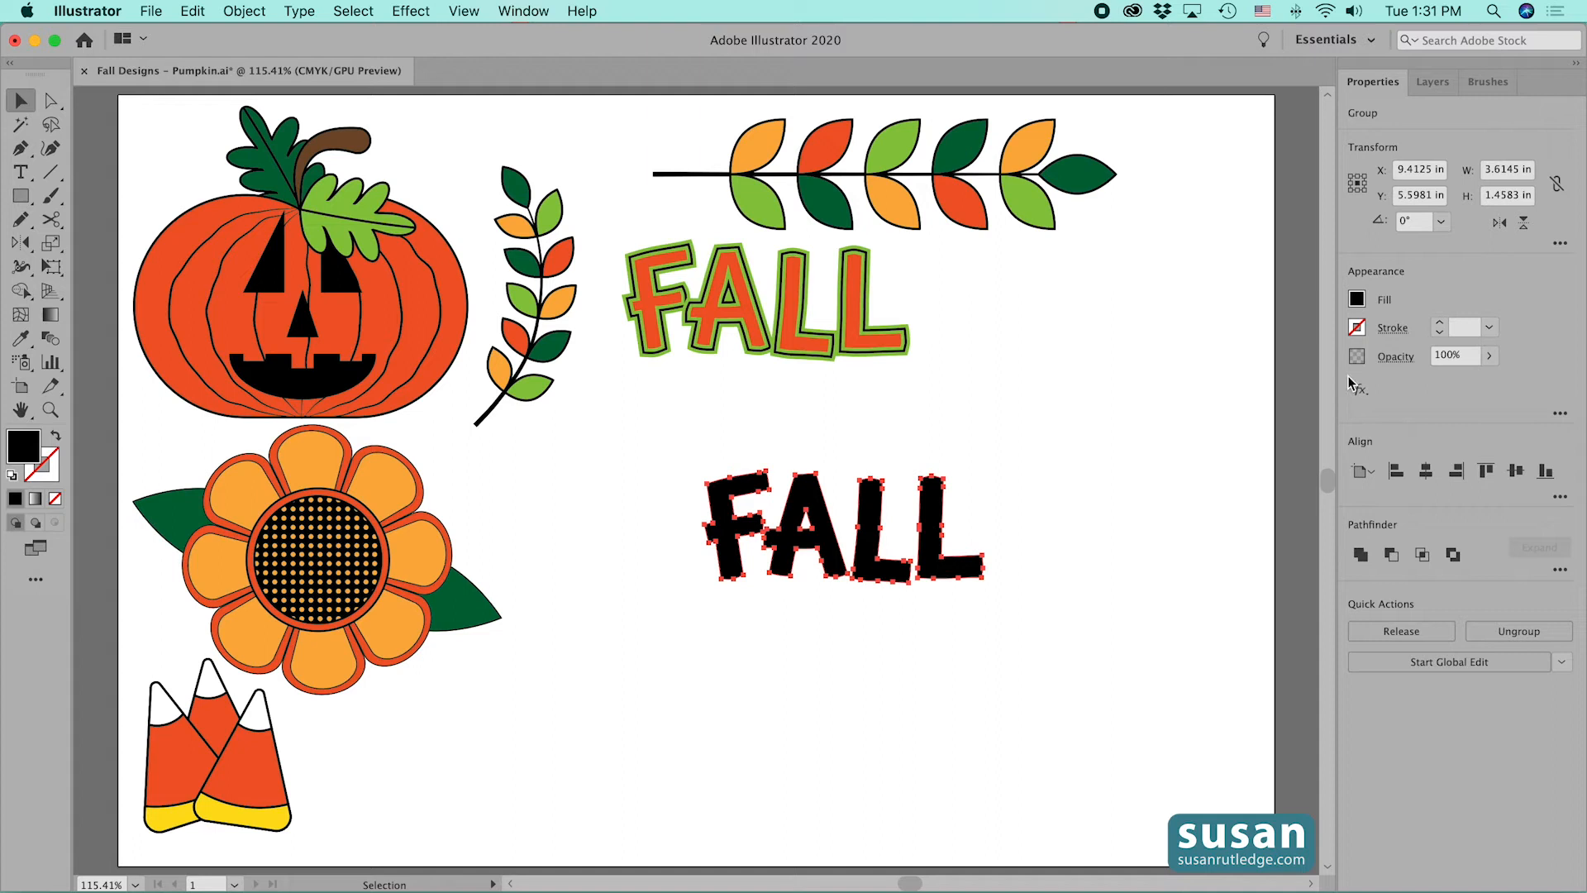
click(1357, 300)
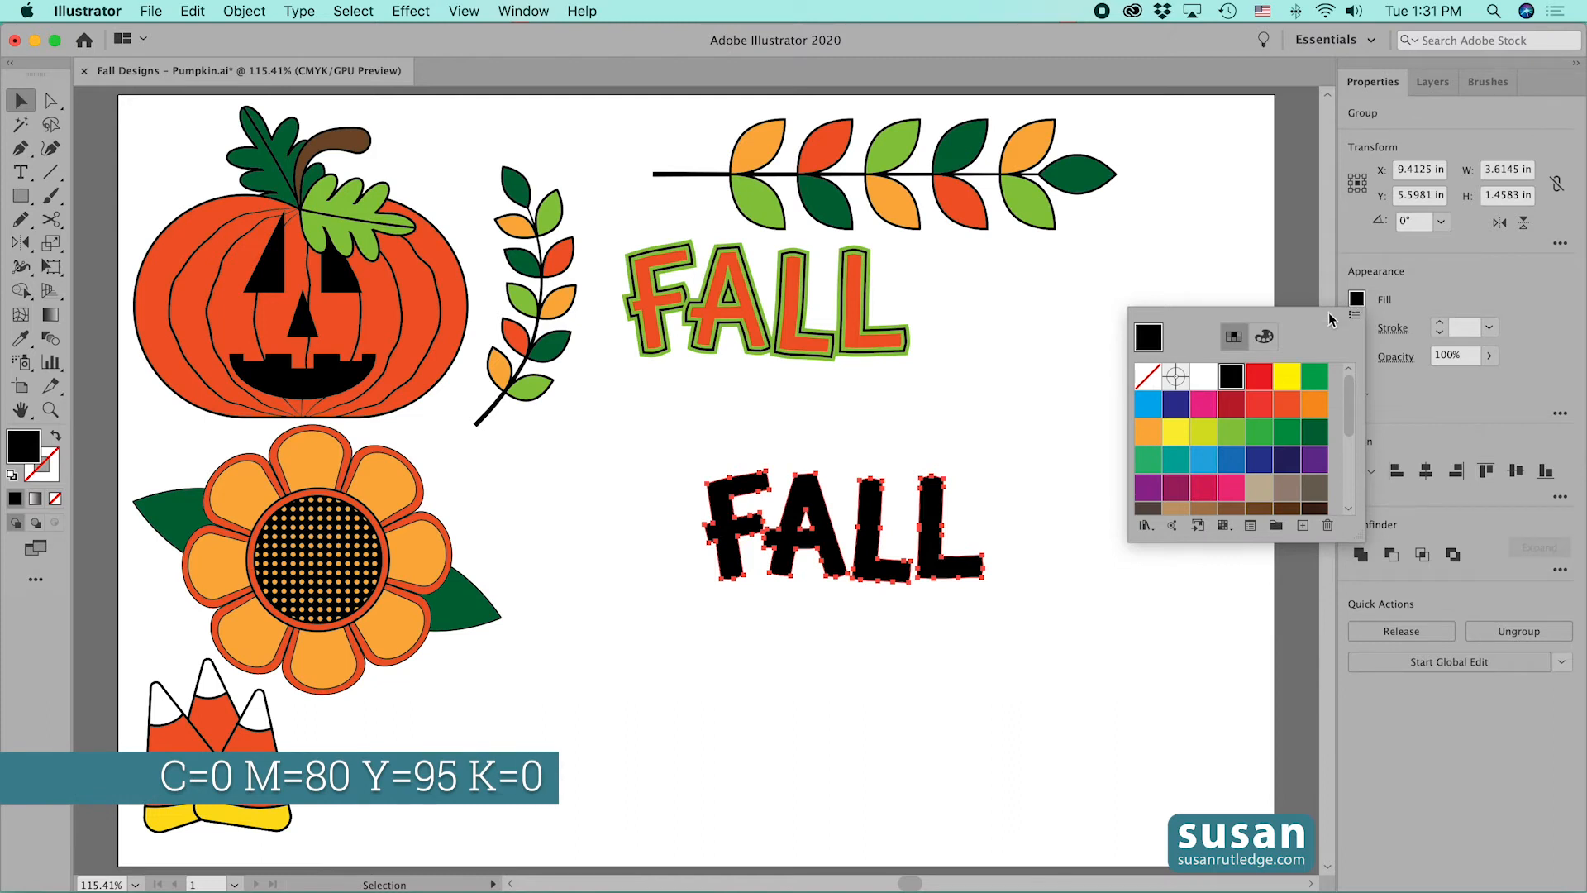
click(1294, 403)
click(1357, 328)
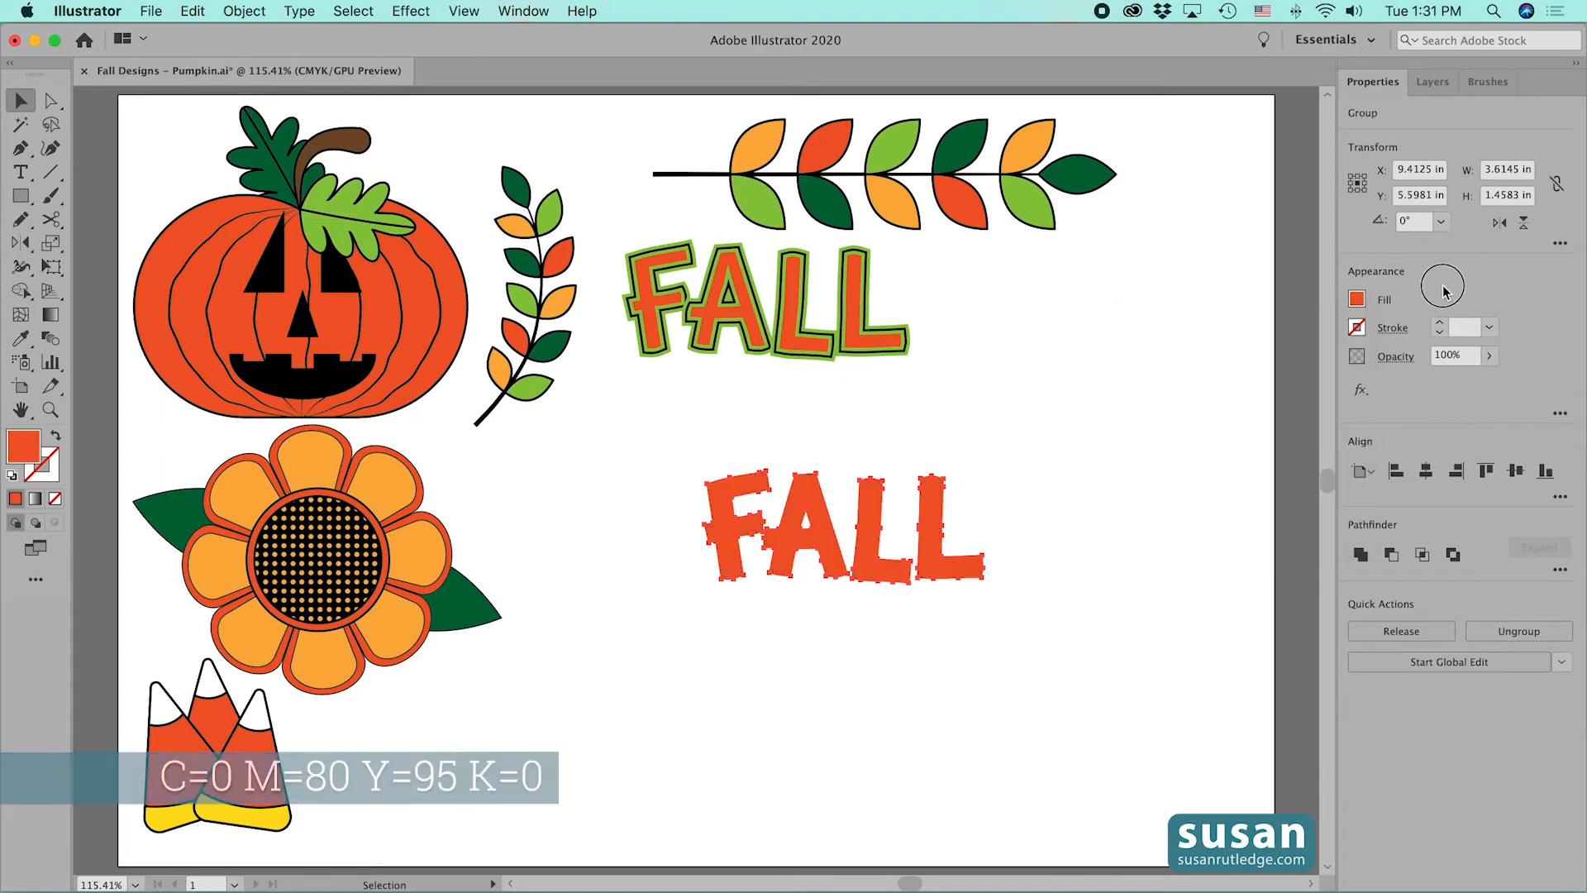
Give the outlined FALL letters a black stroke of 2 pt
click(1356, 328)
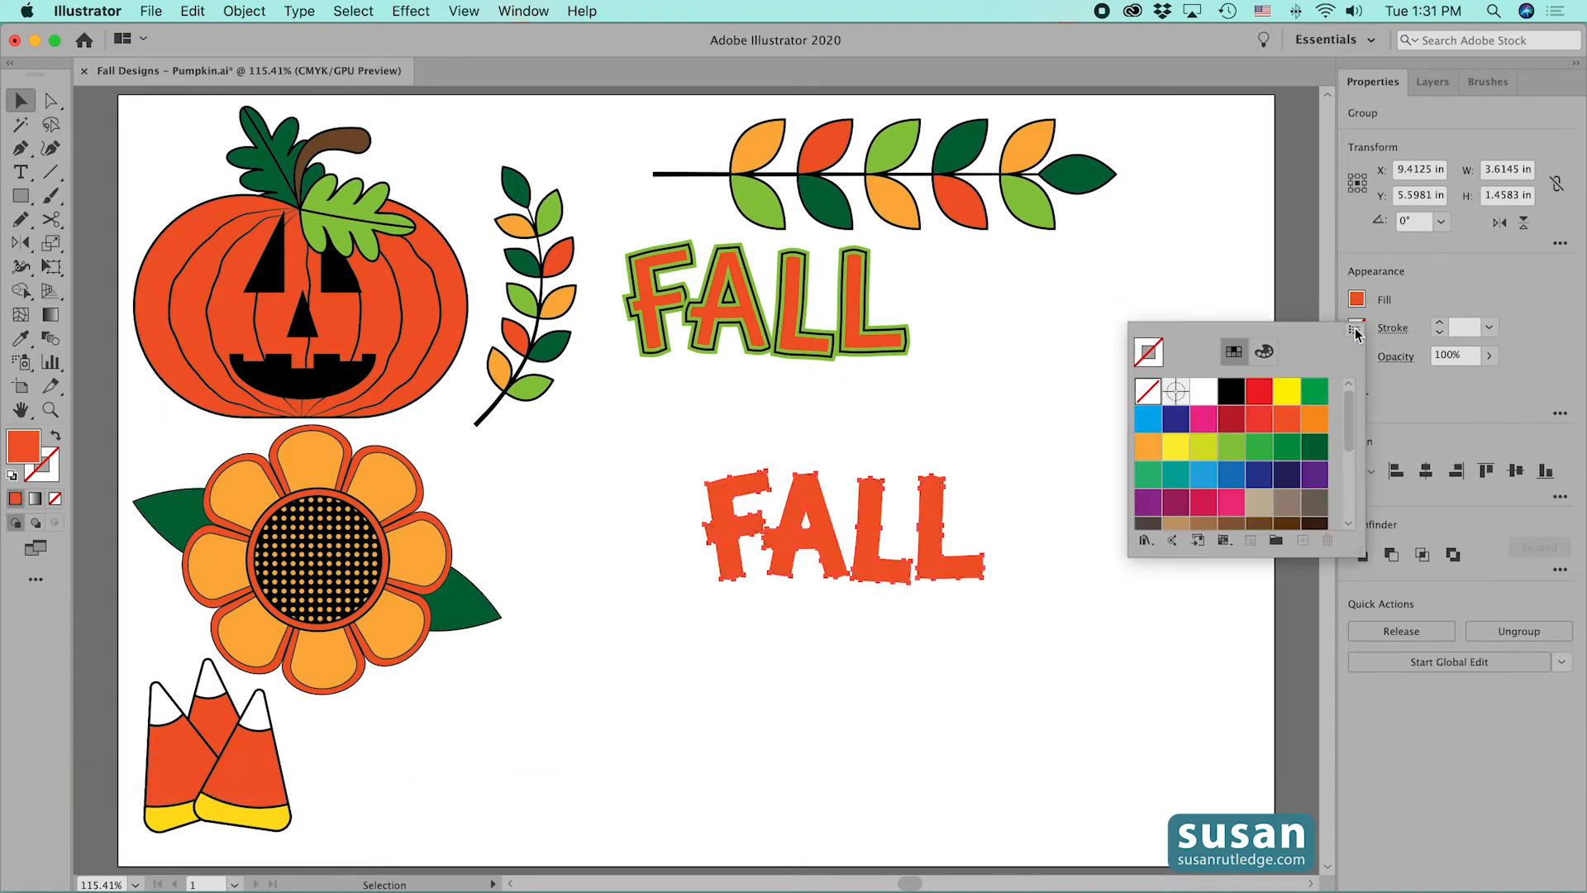
click(1231, 391)
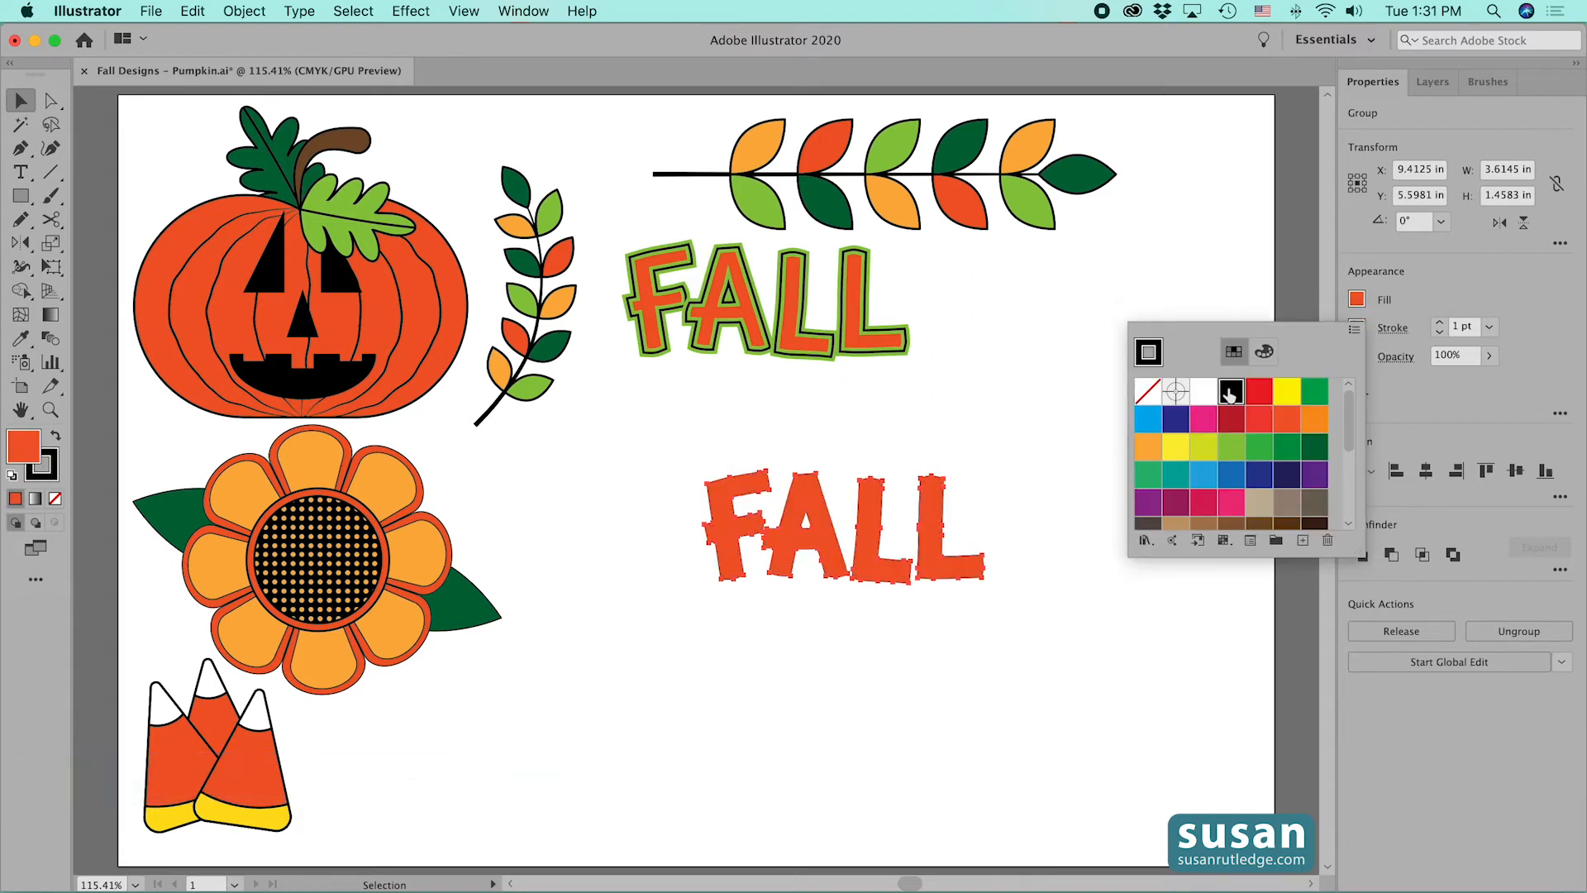
click(1439, 325)
click(1440, 322)
click(1001, 482)
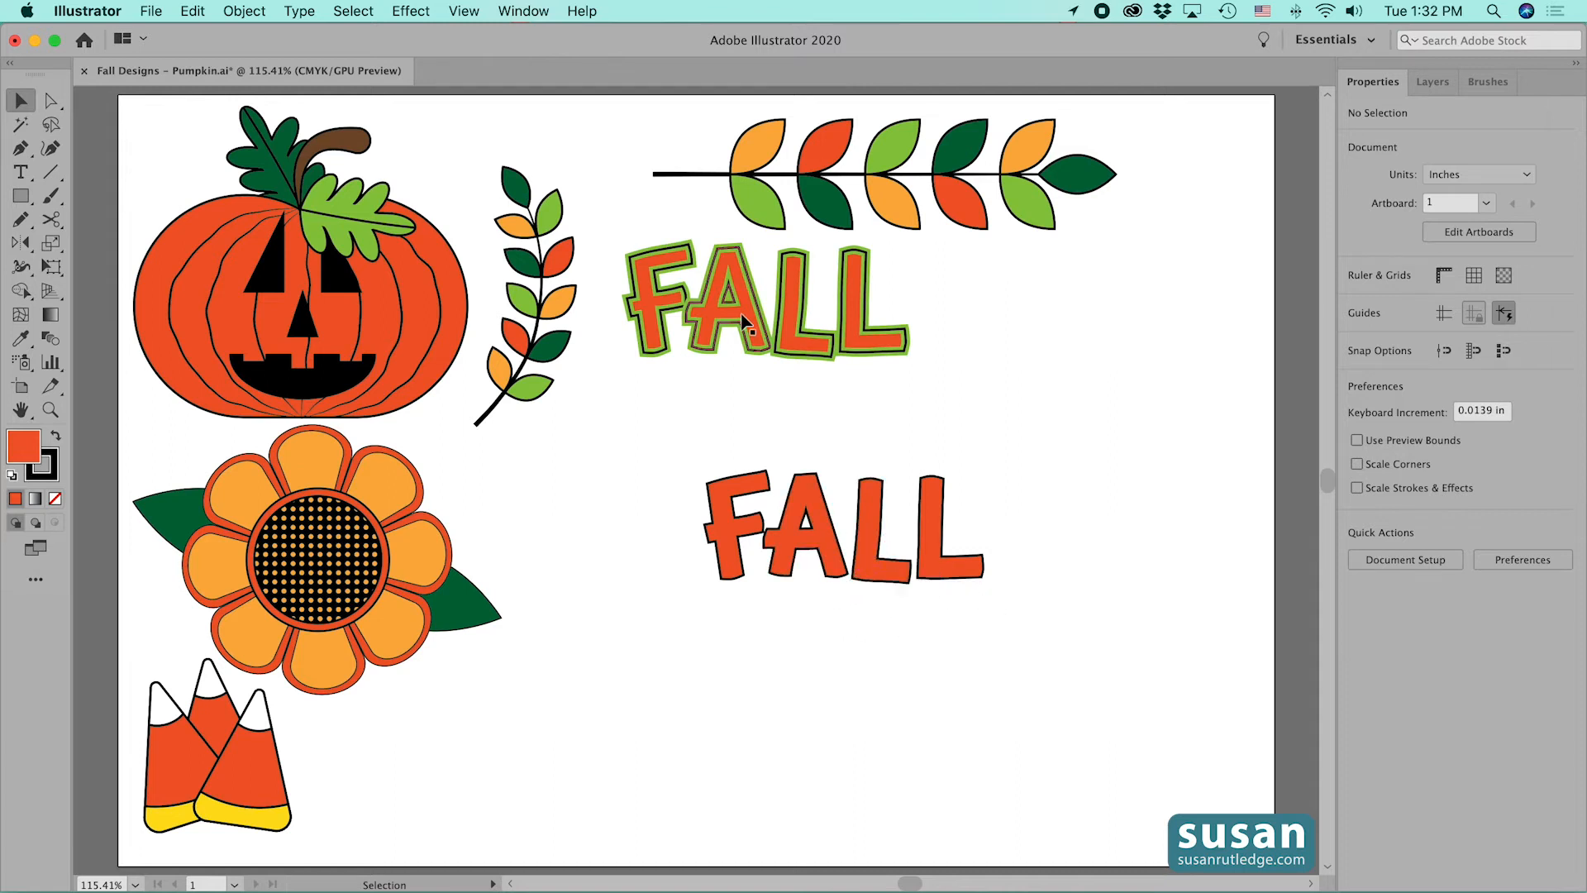
Open the full appearance attributes of the outlined FALL group's contents and add a second stroke to the letters
click(960, 576)
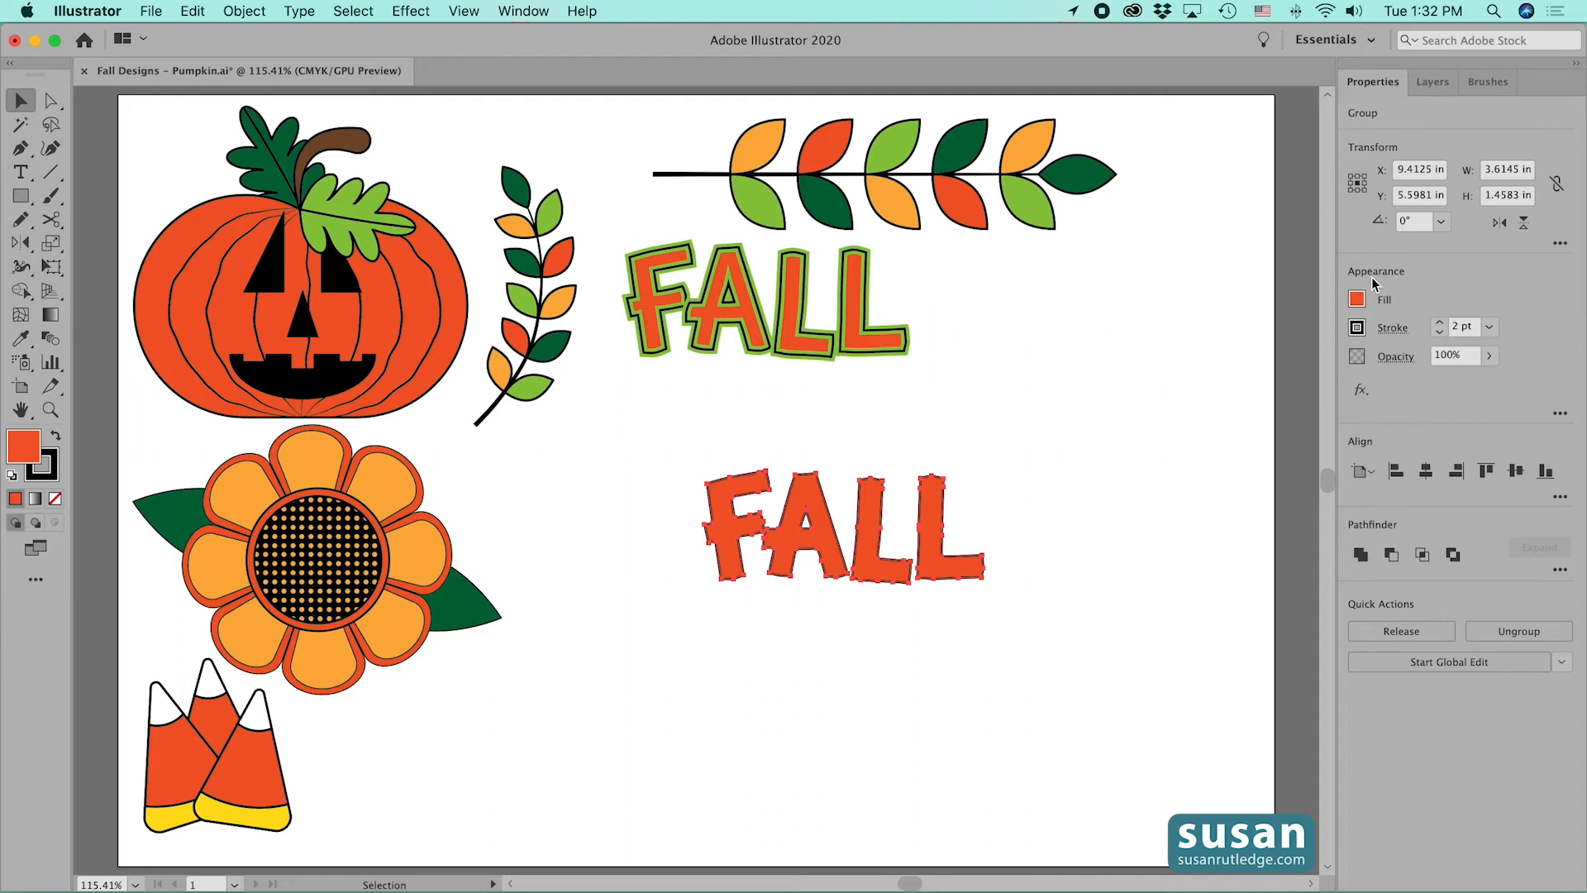
click(1560, 415)
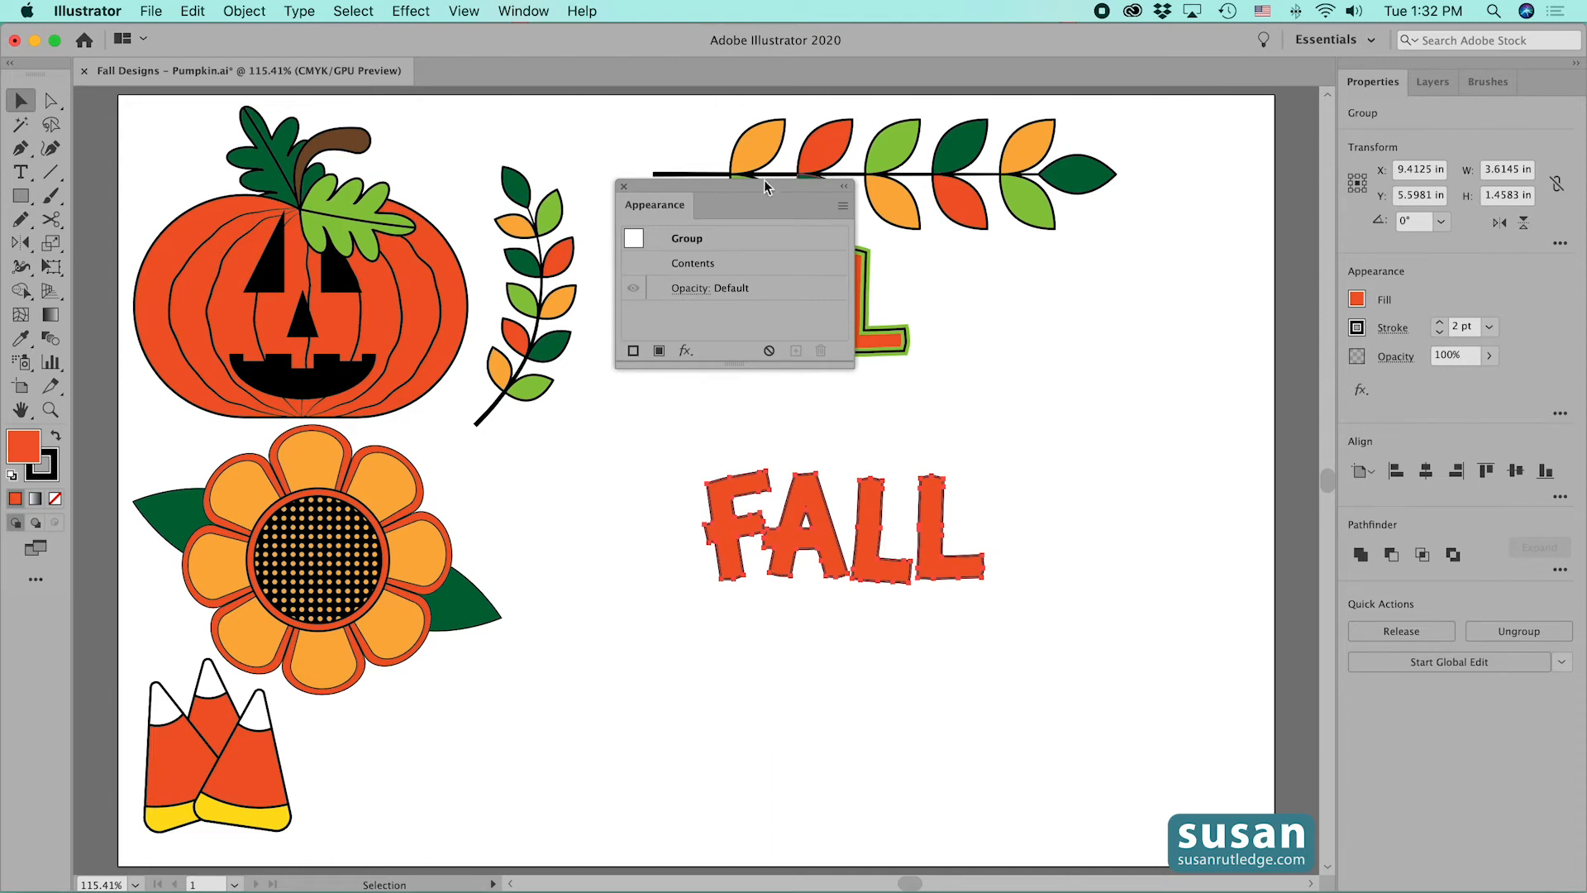
drag(657, 192, 1050, 198)
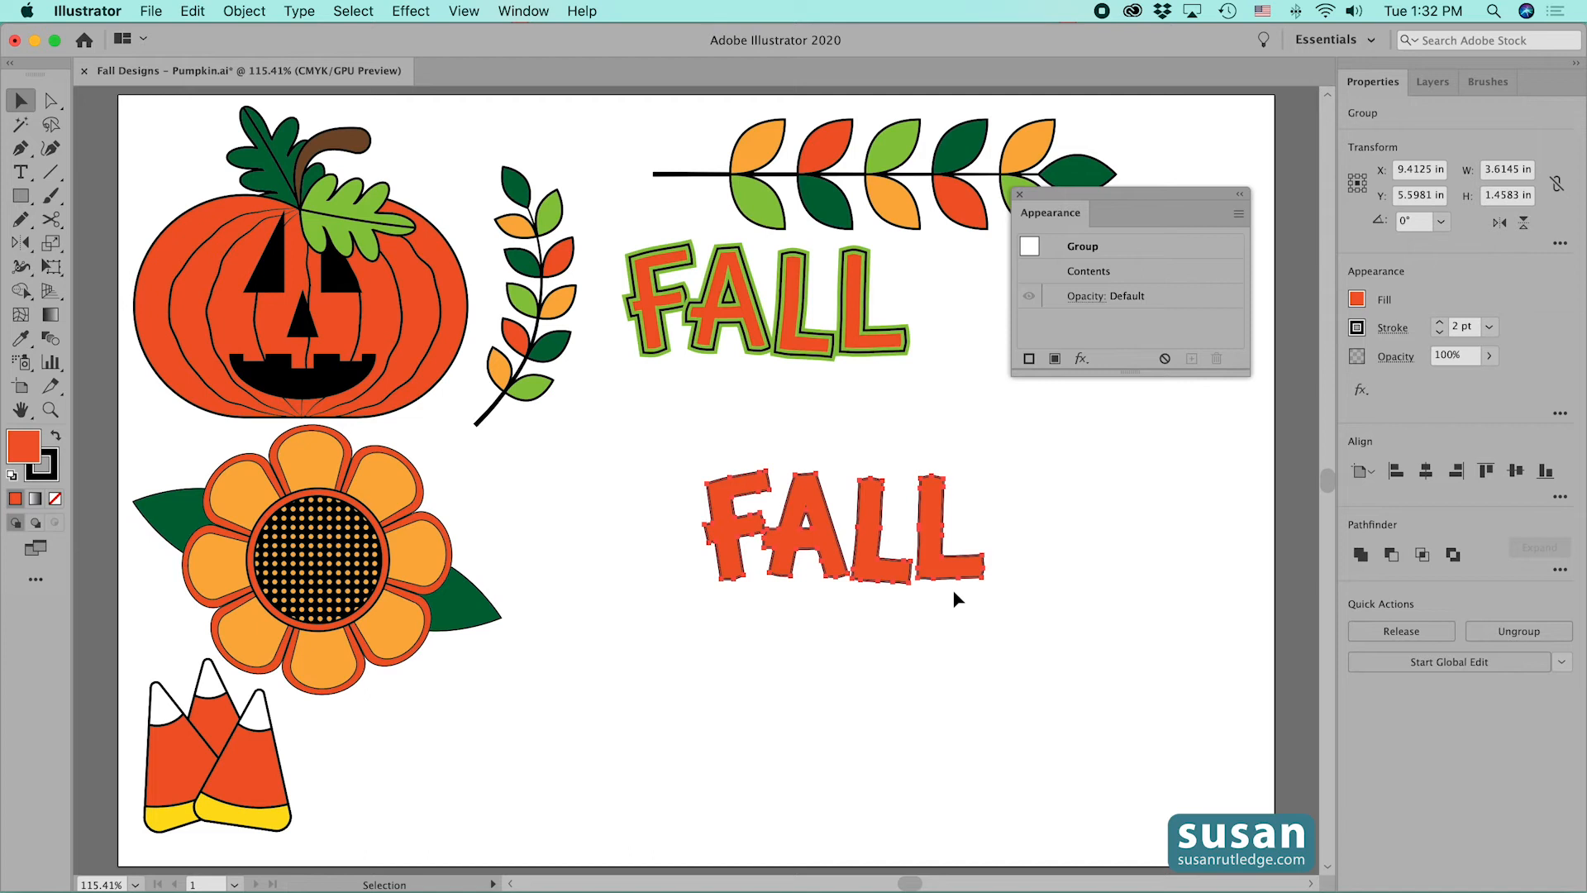
double_click(1090, 272)
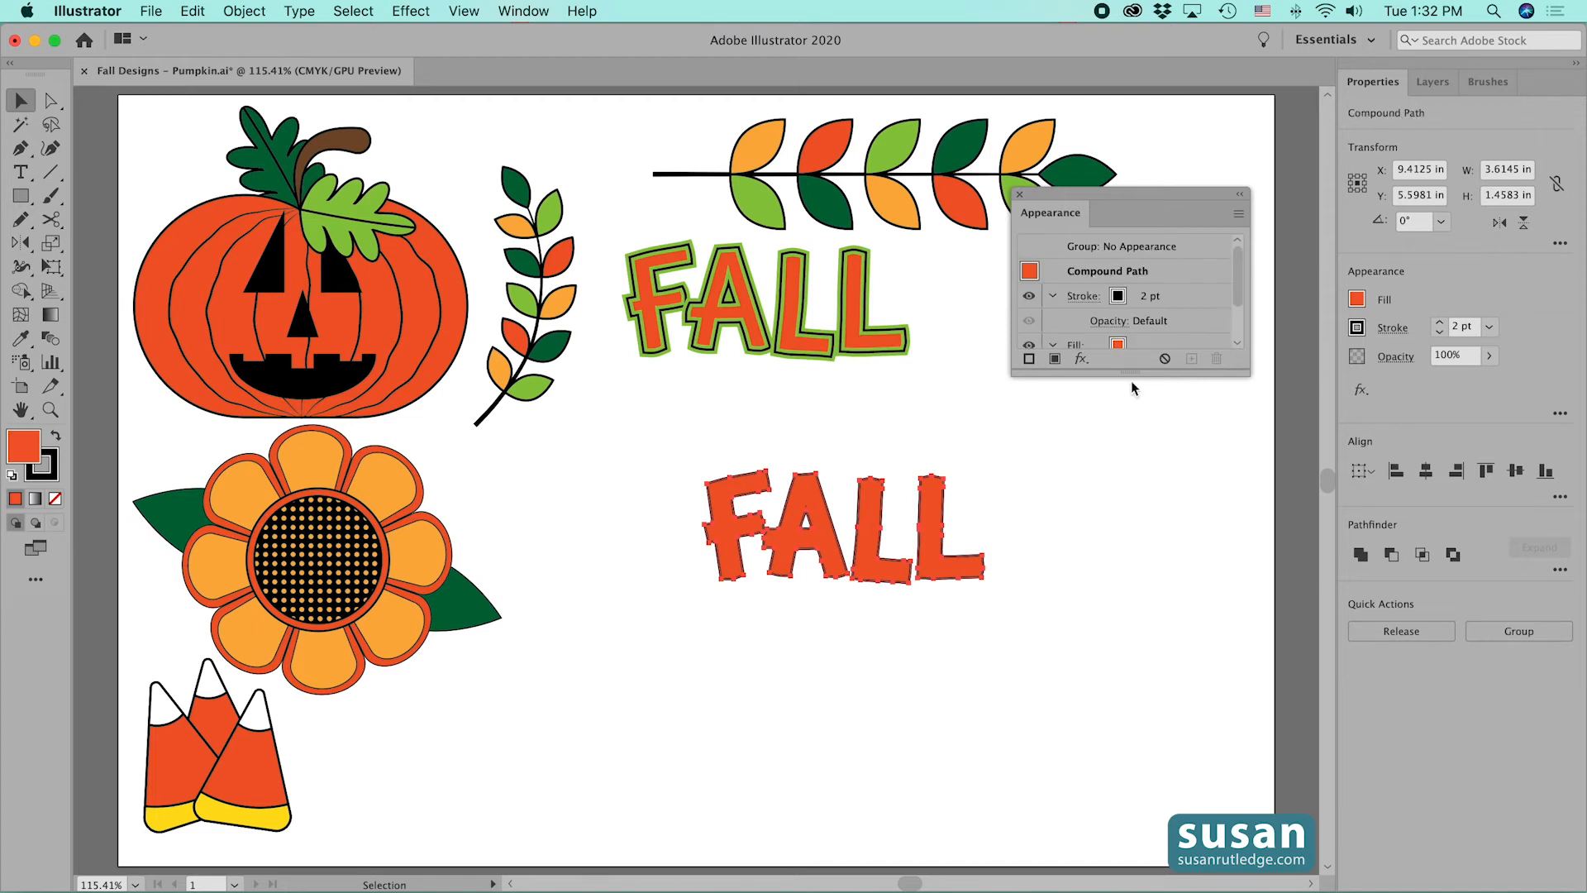
drag(1127, 372, 1122, 514)
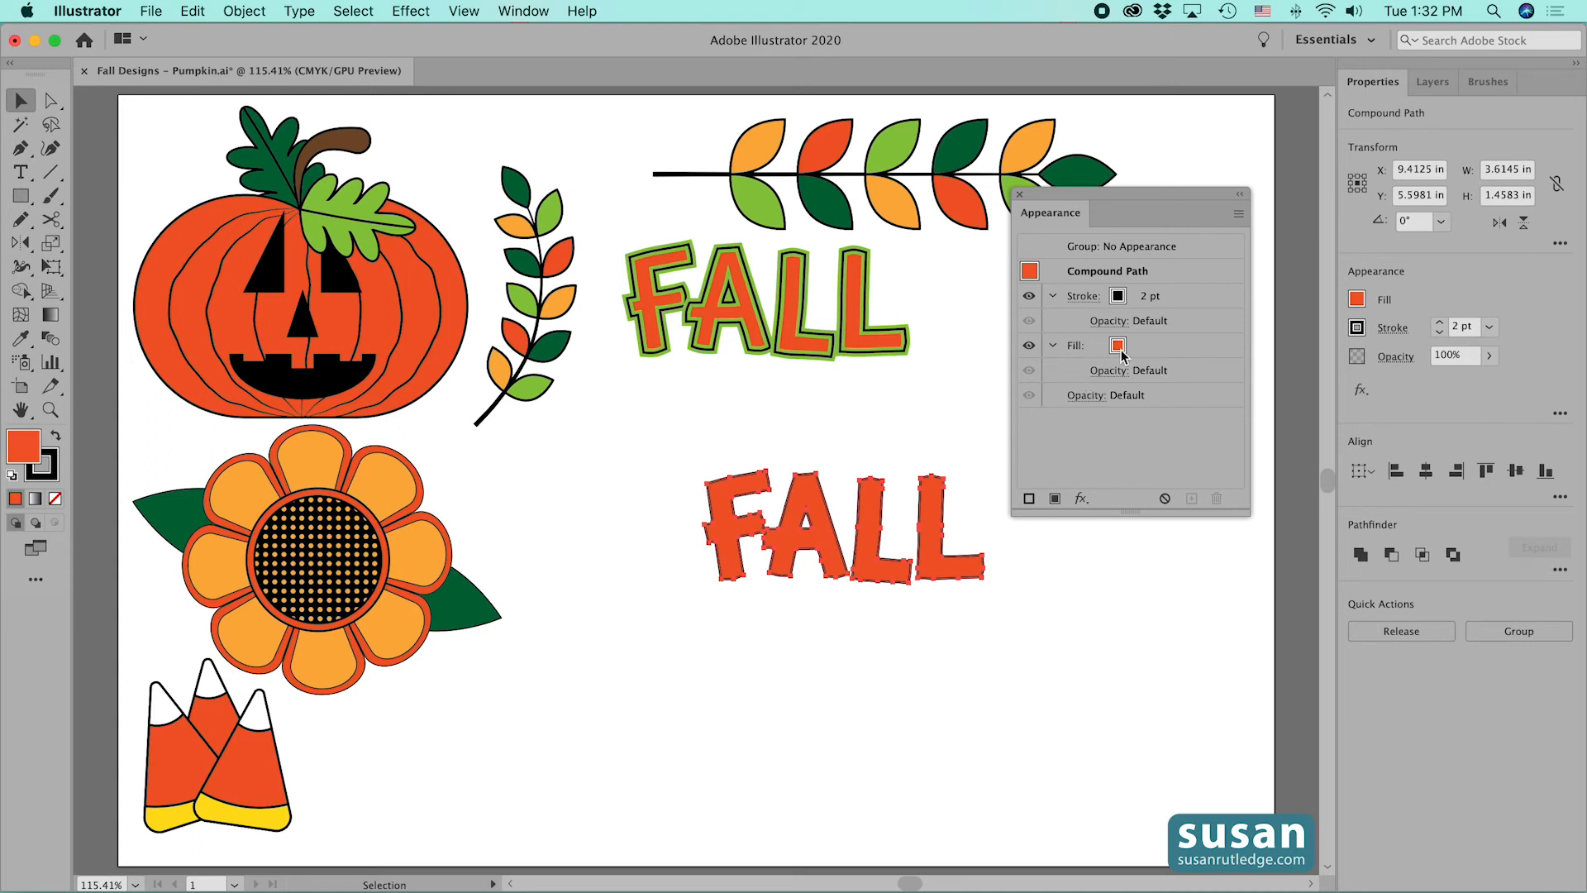
click(1030, 502)
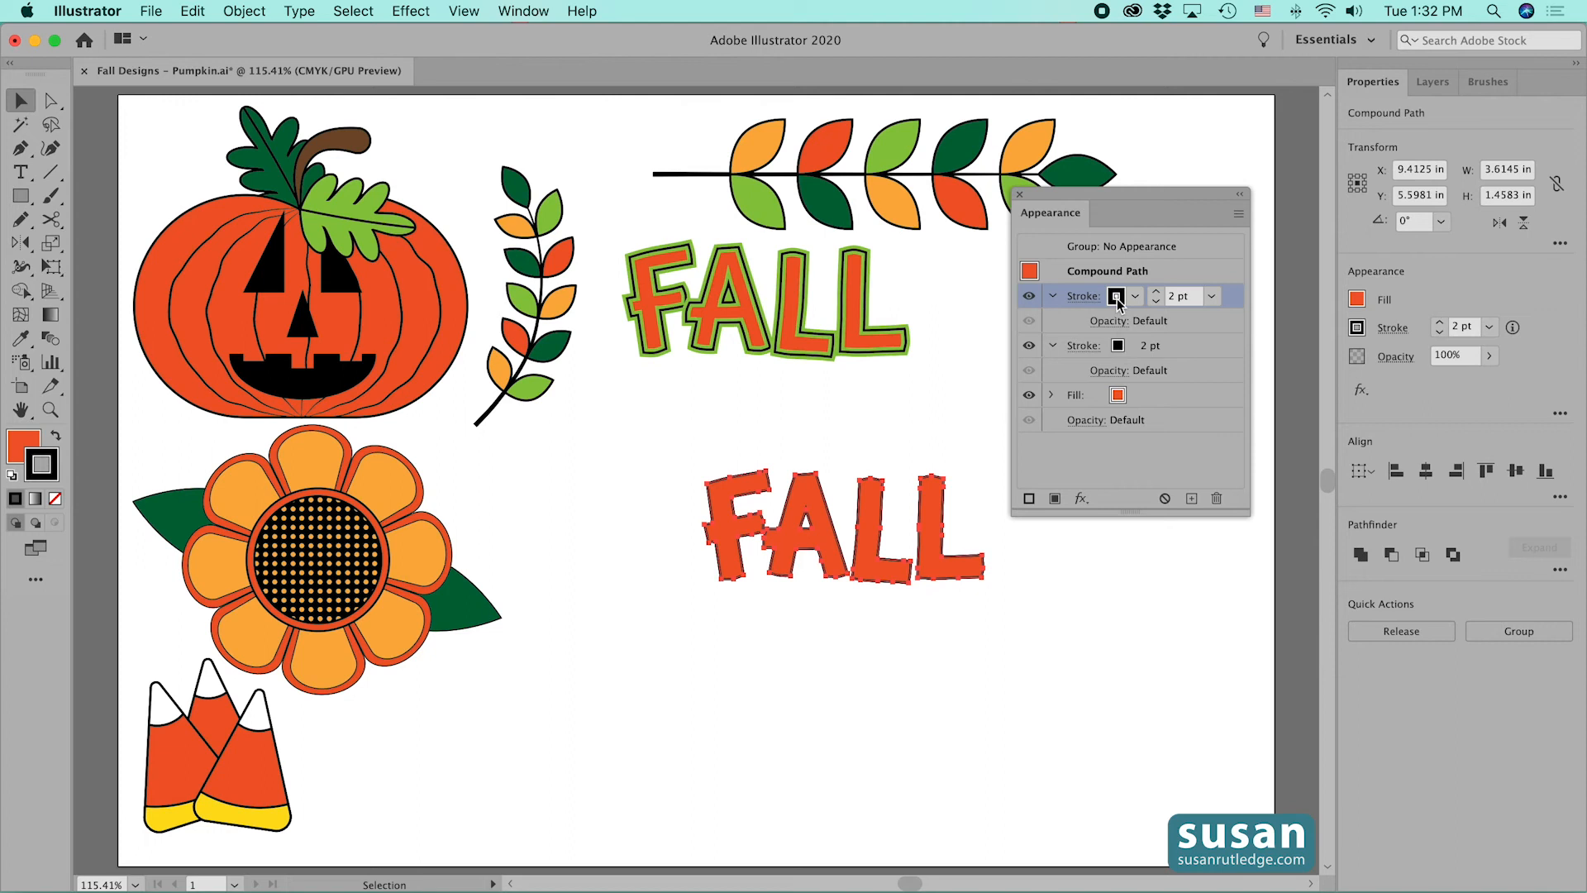
Color the lower of the two strokes on the letters lime green and set its weight to 8 pt
click(1118, 348)
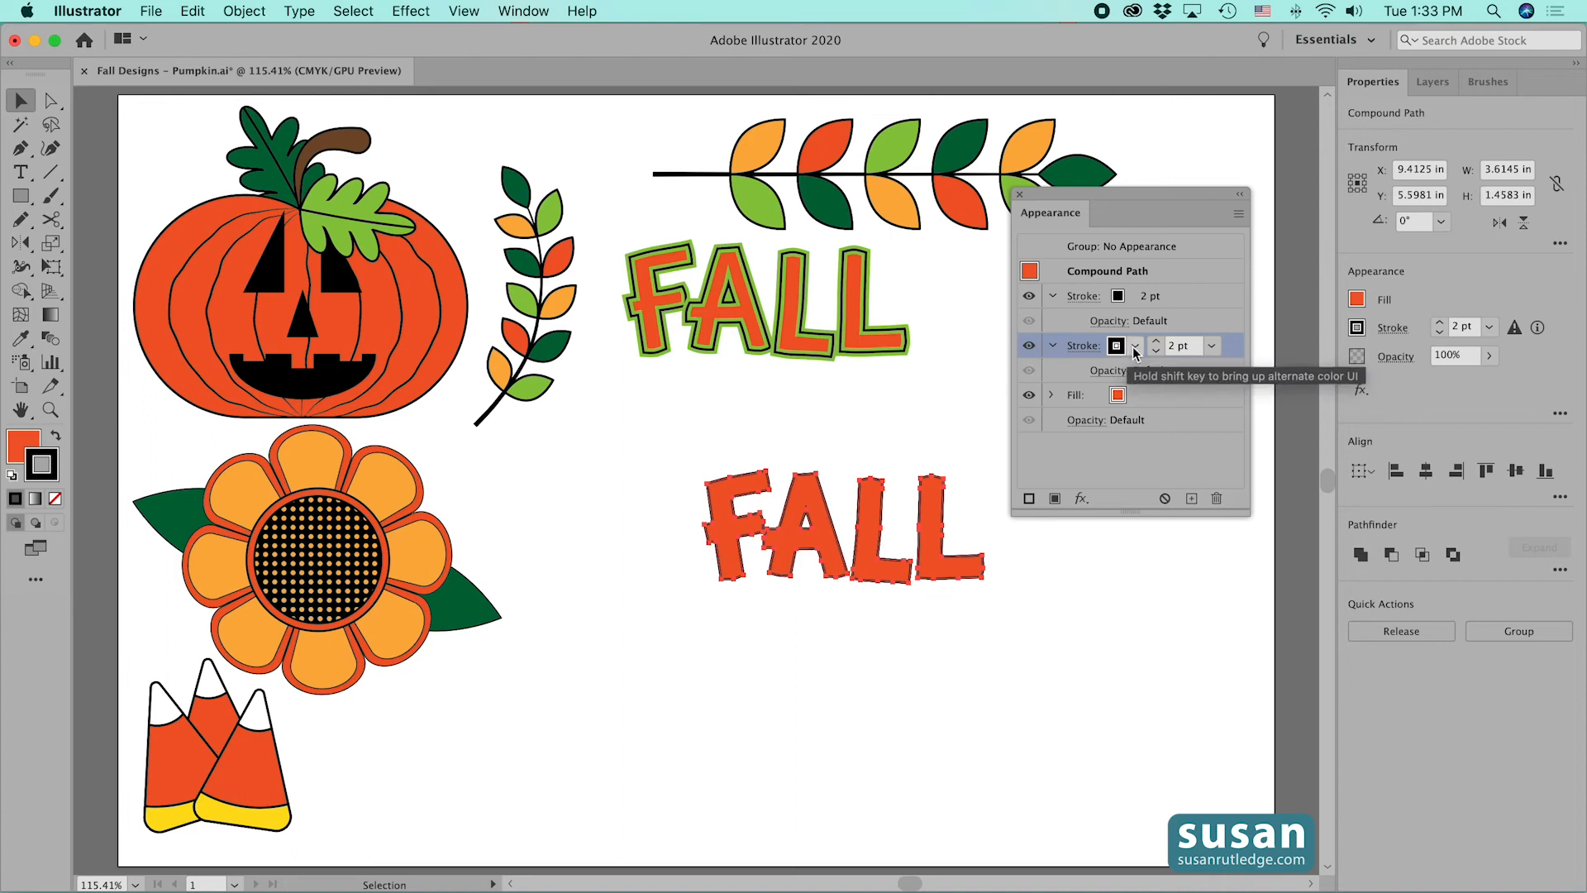
click(1135, 347)
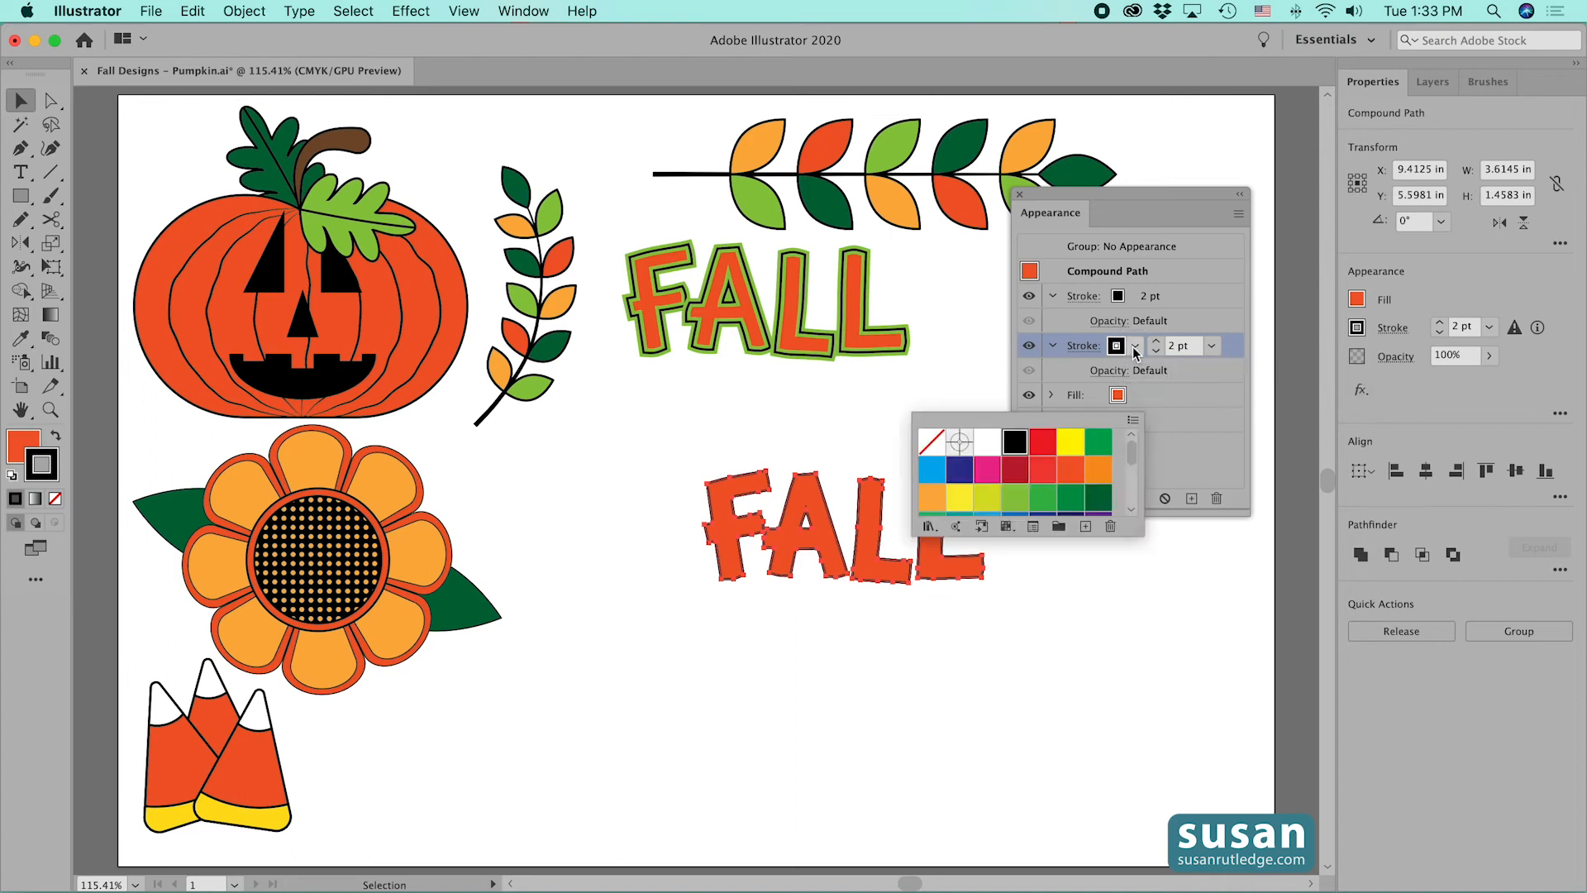
click(1015, 500)
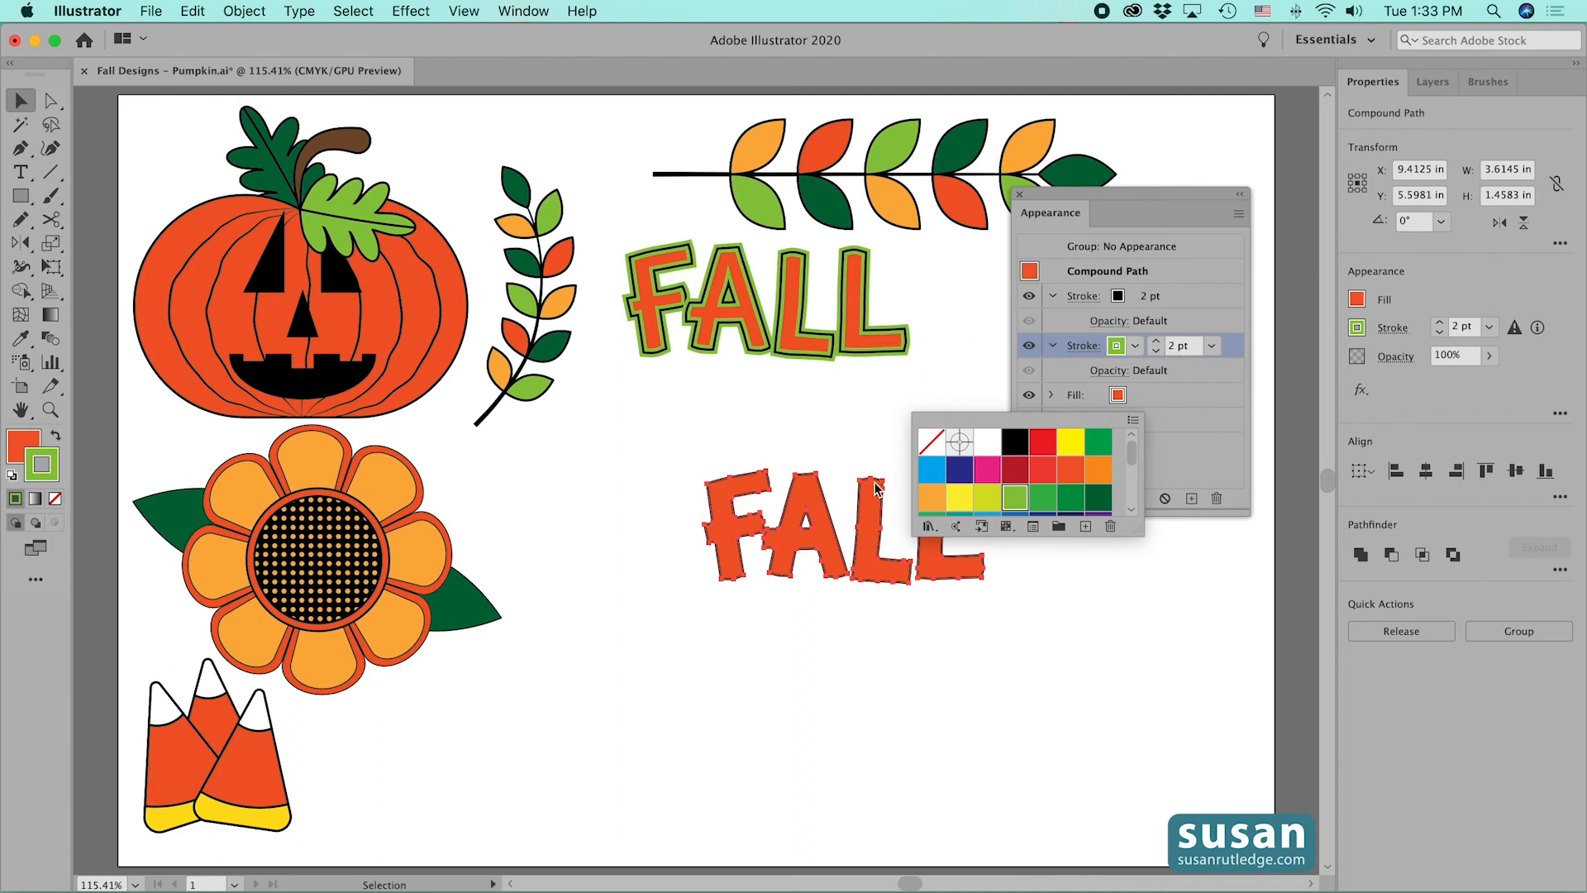
click(1155, 341)
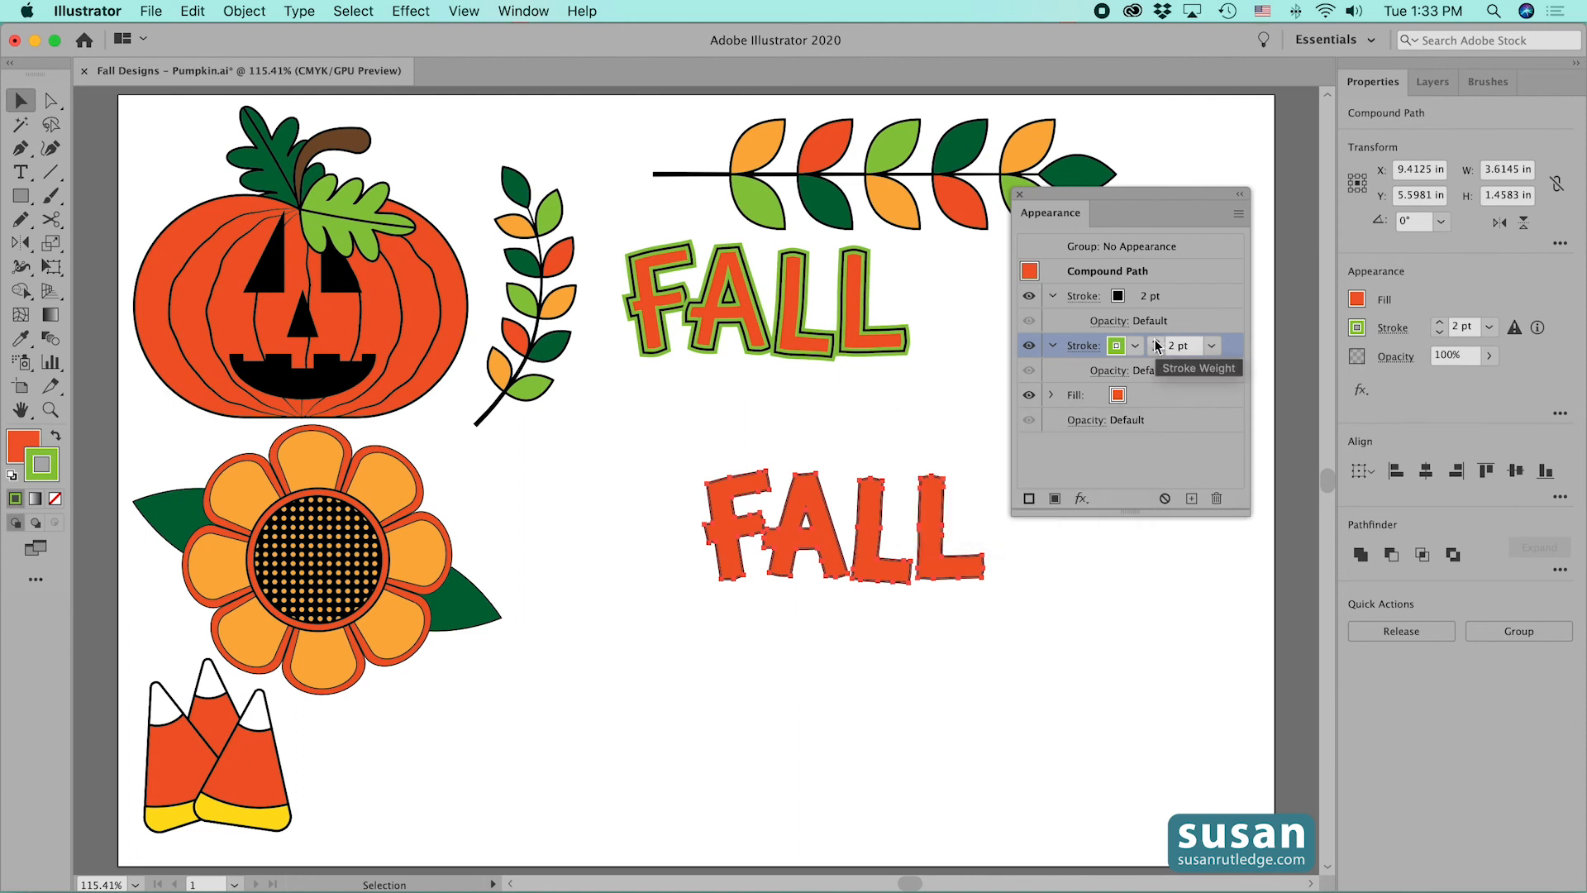
click(1155, 341)
click(1156, 341)
click(1155, 341)
click(1155, 341)
click(1156, 341)
click(1156, 341)
click(945, 628)
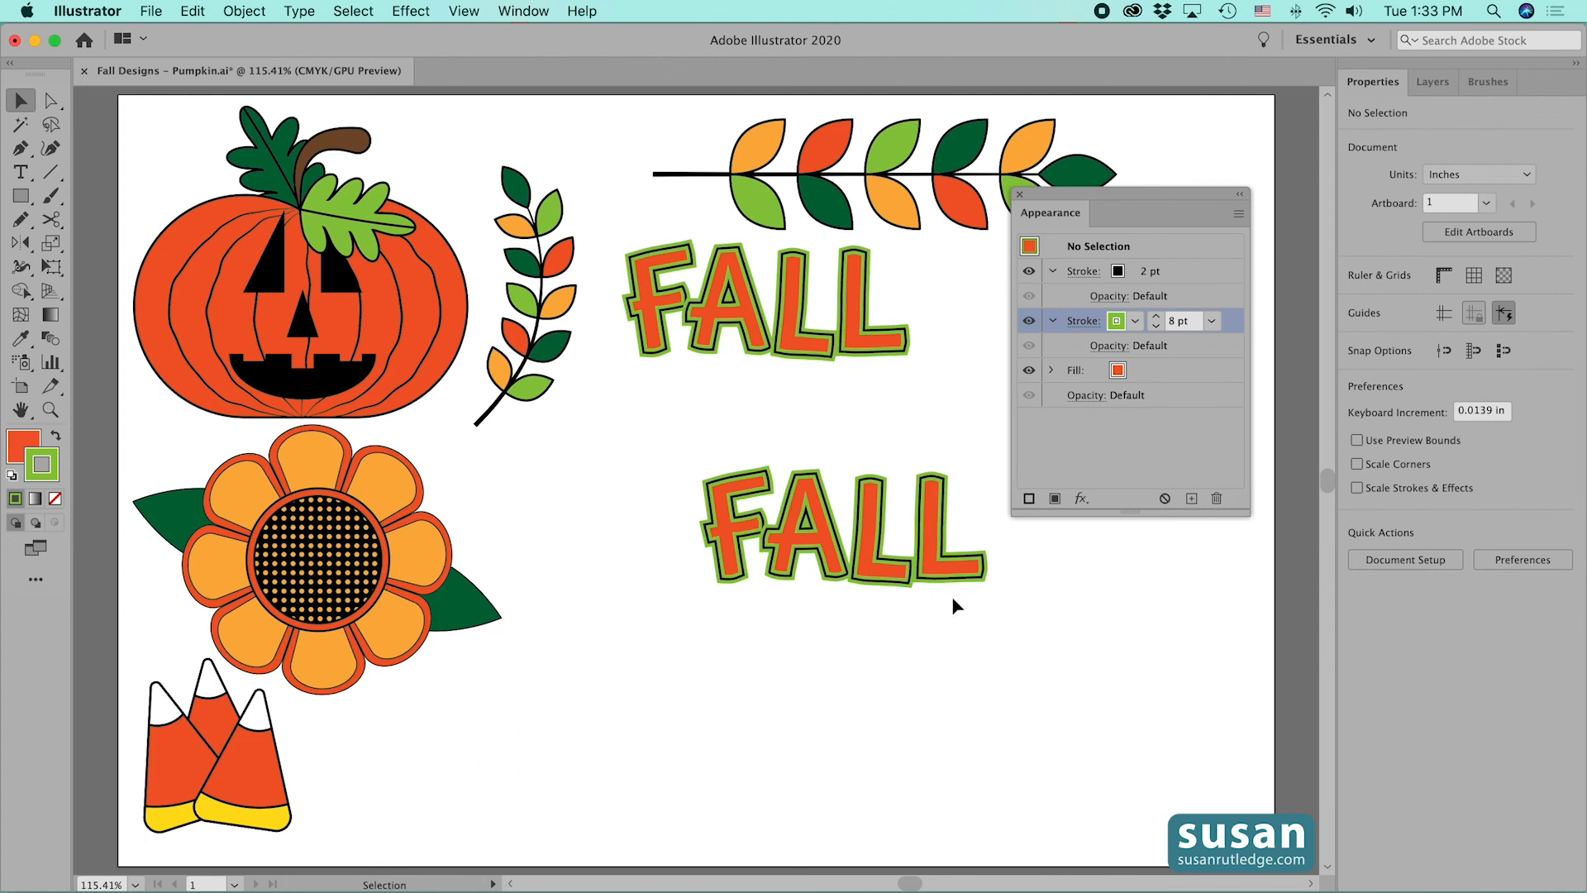
Close the appearance attributes and move the new FALL lettering directly beneath the original one
click(1020, 195)
drag(910, 574, 836, 546)
click(989, 496)
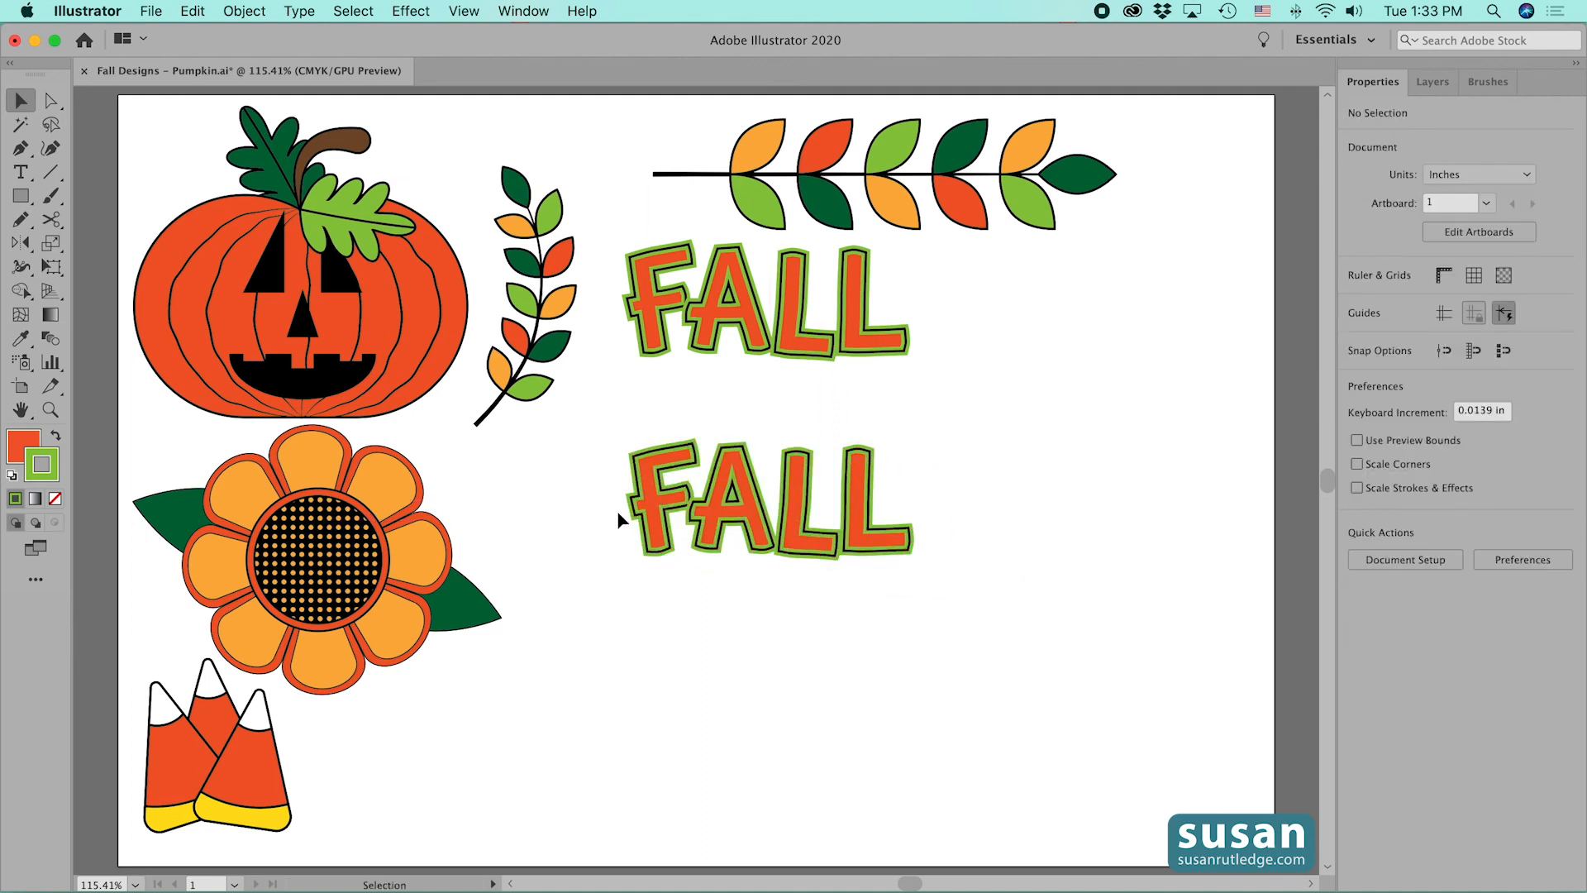